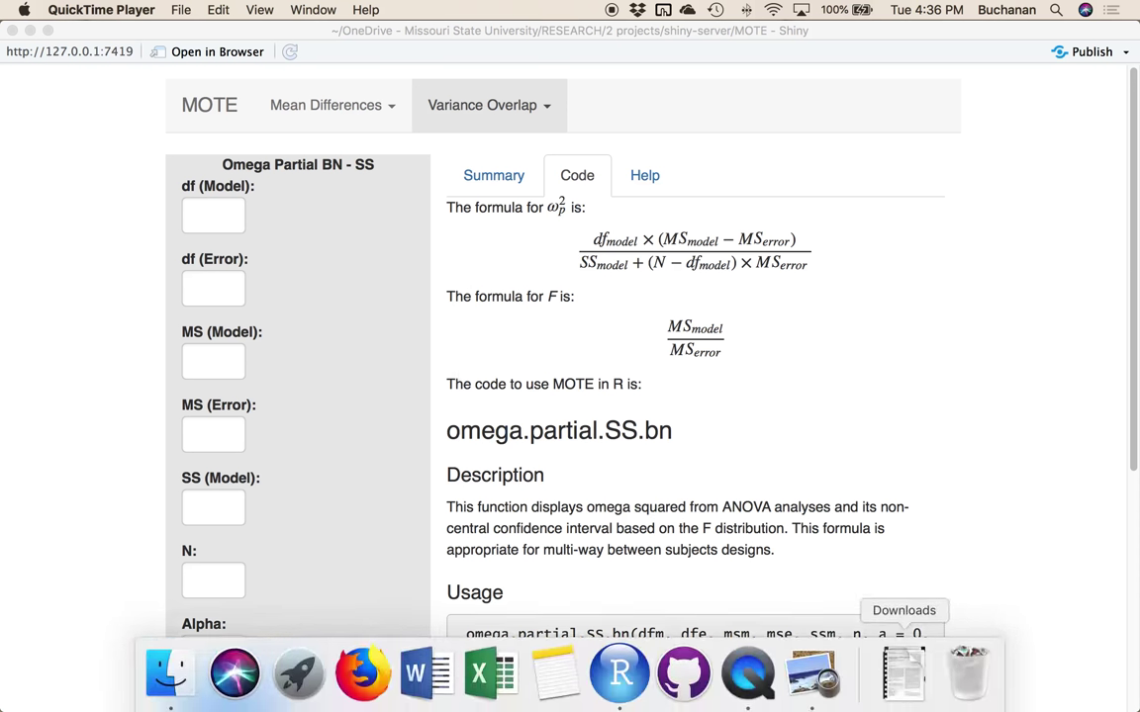
Bring the JASP ANOVA output image (bn 2 anova JASP.png) to the front in Preview.
left_click(809, 690)
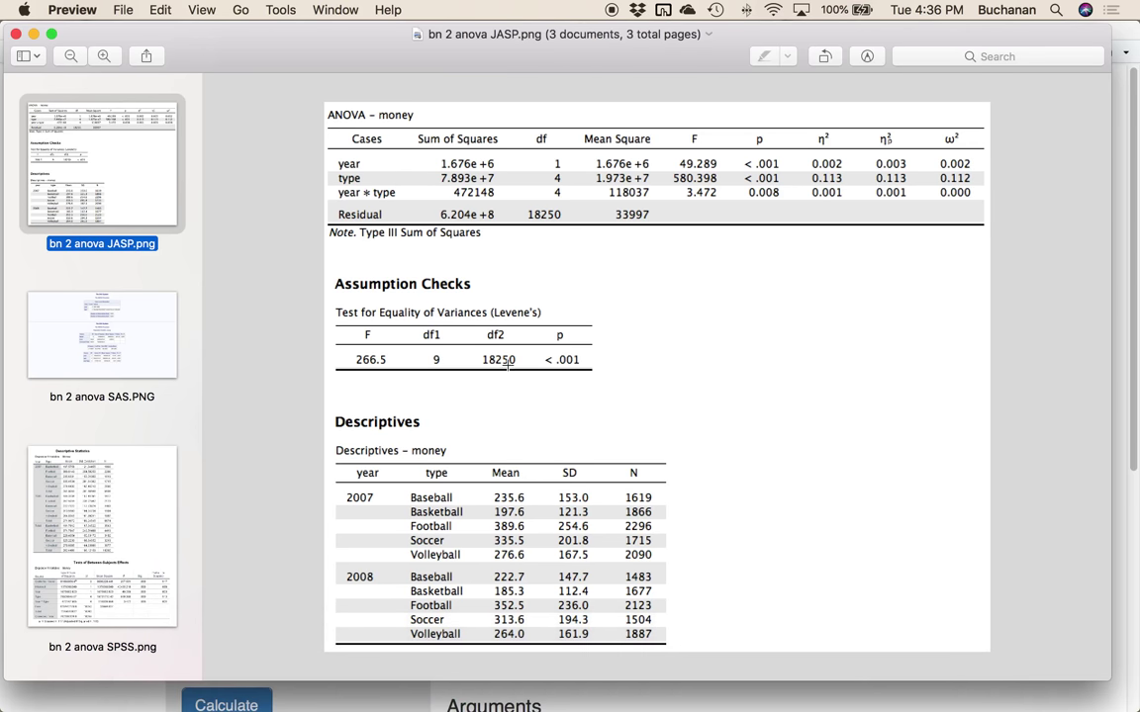
Hide Preview's thumbnail sidebar so the JASP ANOVA table fills the window.
left_click(27, 55)
left_click(36, 79)
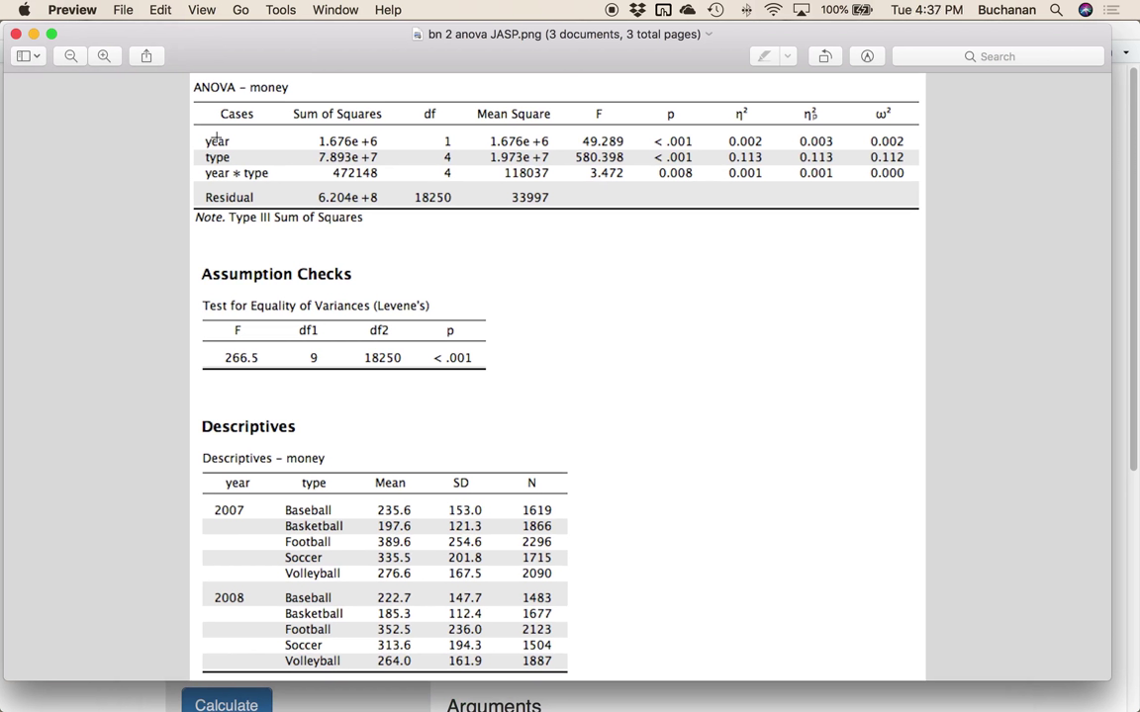
left_click_drag(197, 118, 909, 149)
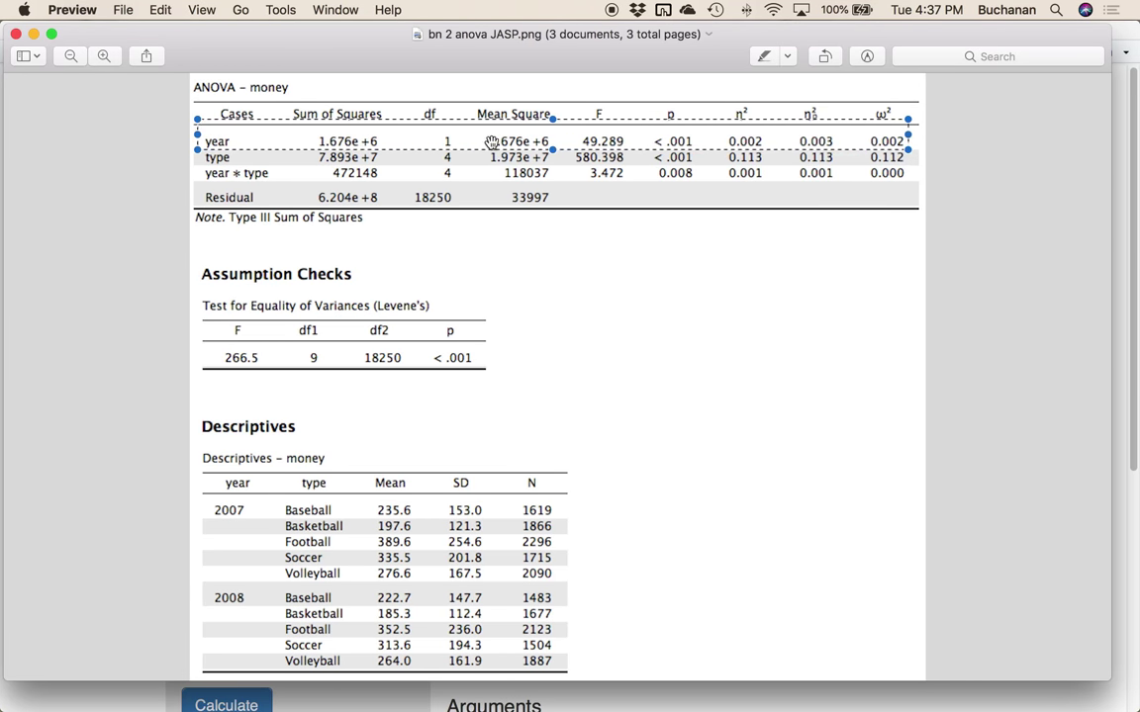
left_click(450, 148)
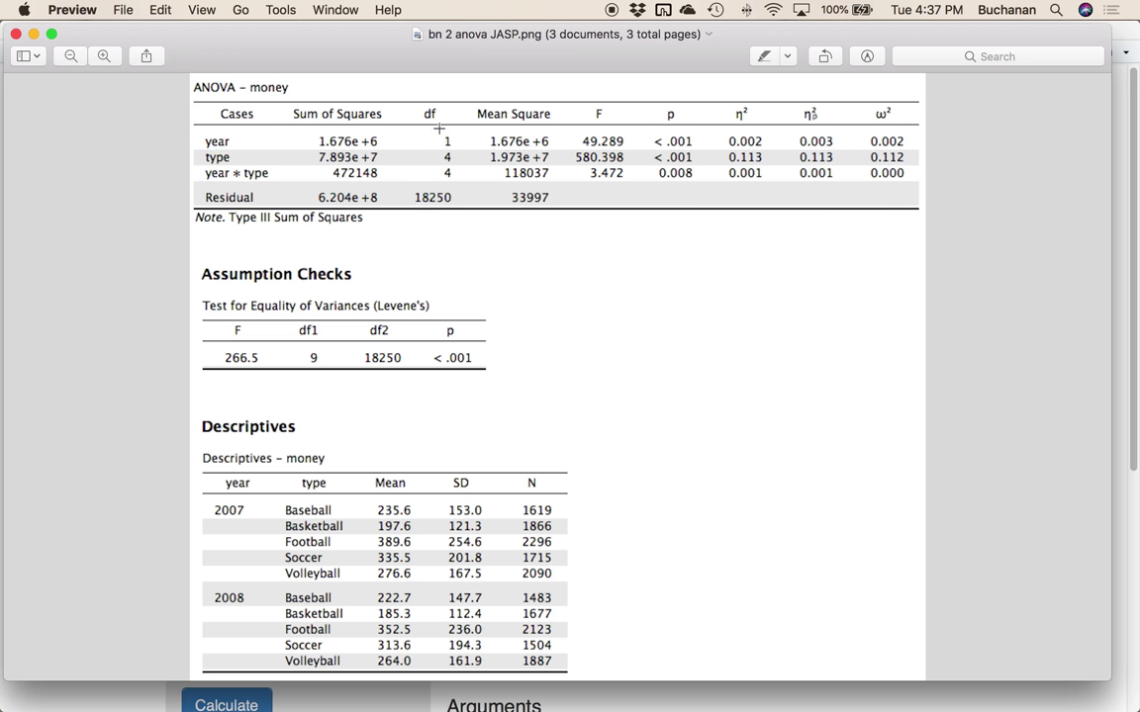
Mark the year df of 1 and Residual df of 18250, then return to MOTE.
left_click_drag(430, 131, 463, 152)
left_click_drag(403, 185, 458, 210)
left_click(569, 707)
Enter df (Model) 1 and df (Error) 18250 in the Omega Partial BN - SS form.
left_click(210, 221)
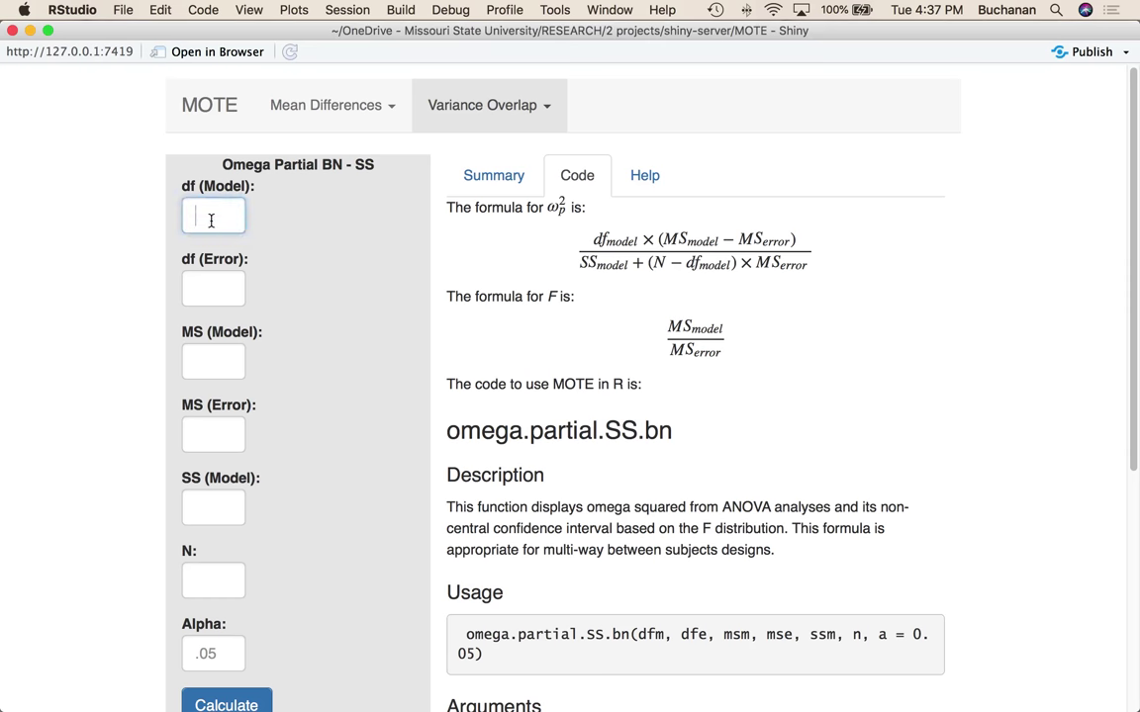
type("1")
key("Tab")
type("18")
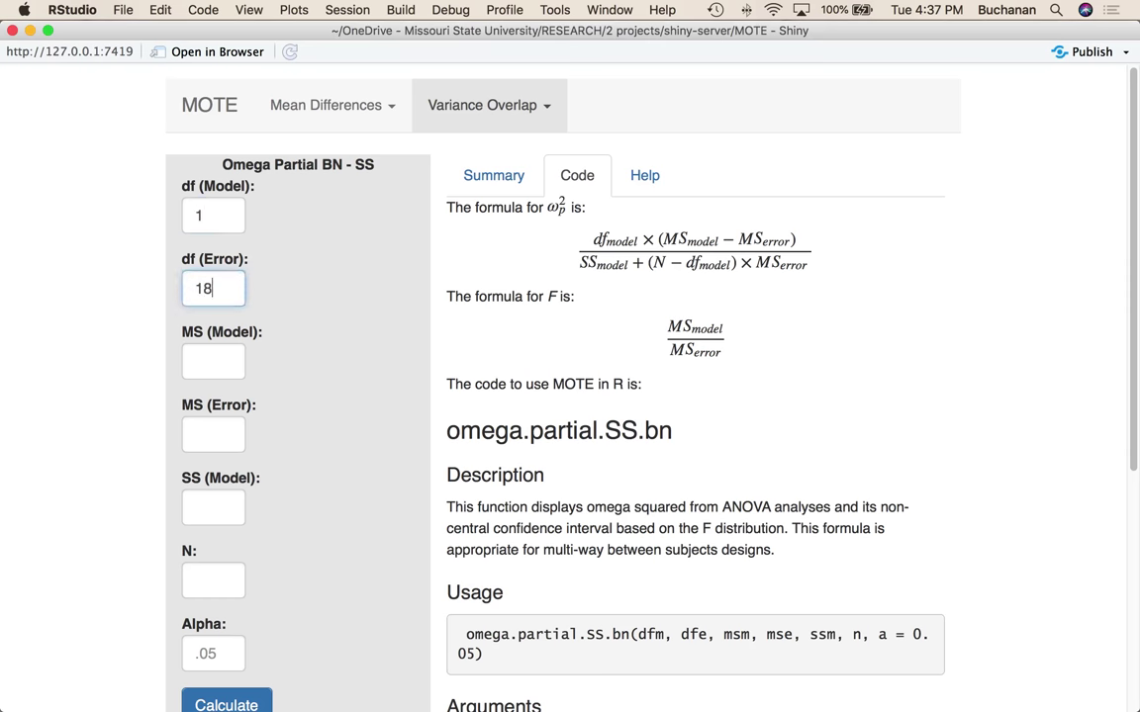
type("250")
key("Tab")
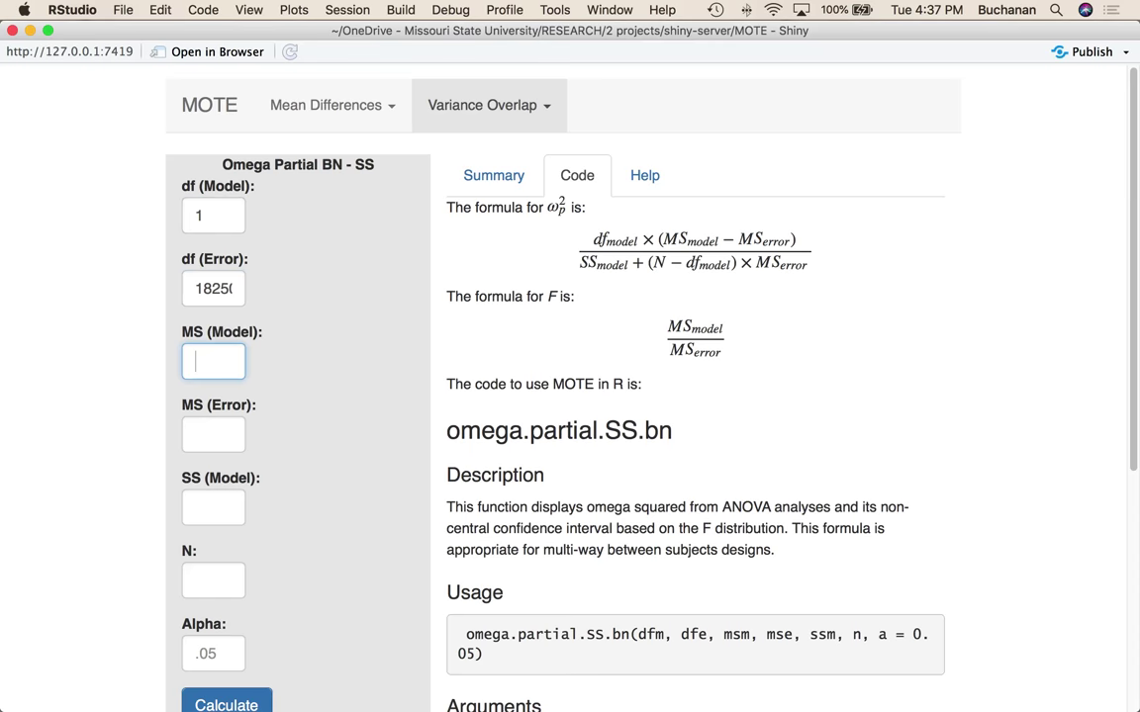
Fill MS (Model) with the JASP year mean square 1.676e+6.
mouse_move(618, 698)
left_click(814, 676)
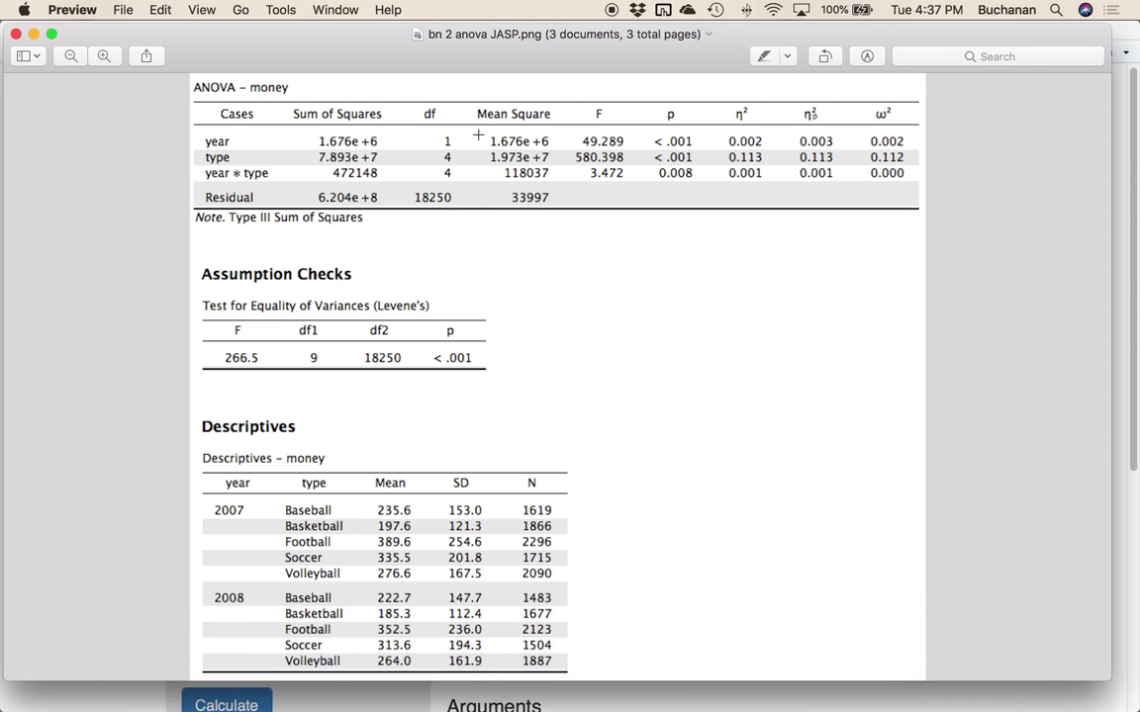
left_click_drag(480, 126, 562, 153)
key("super+Tab")
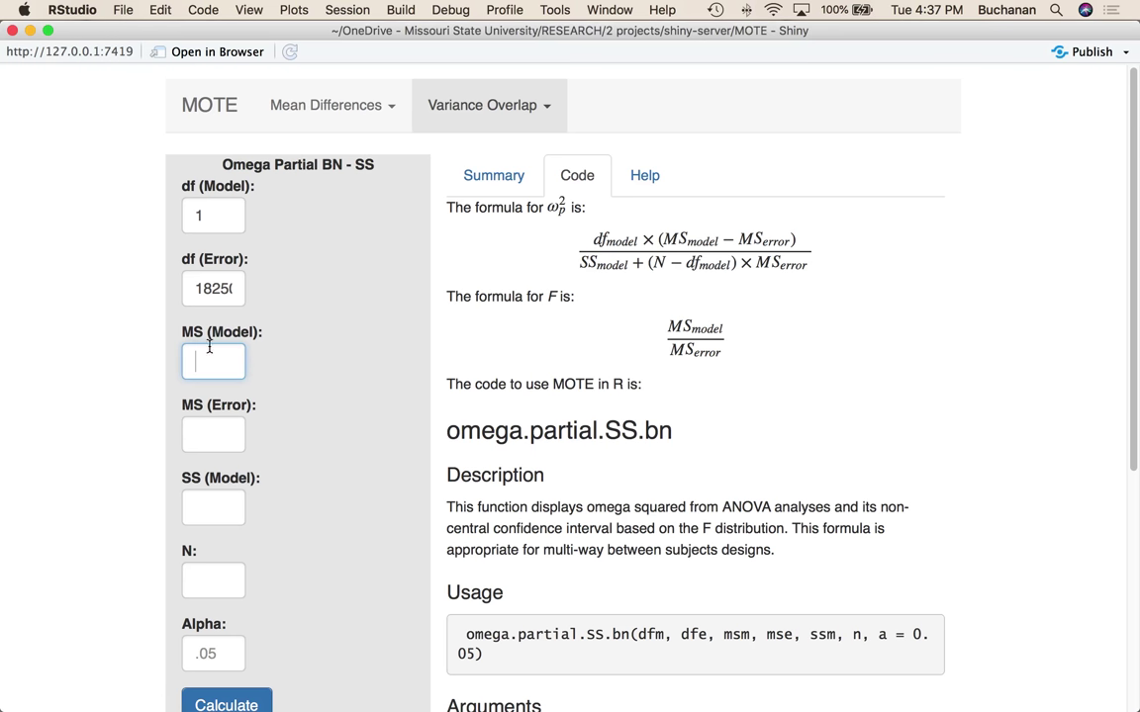
type("1676")
mouse_move(495, 705)
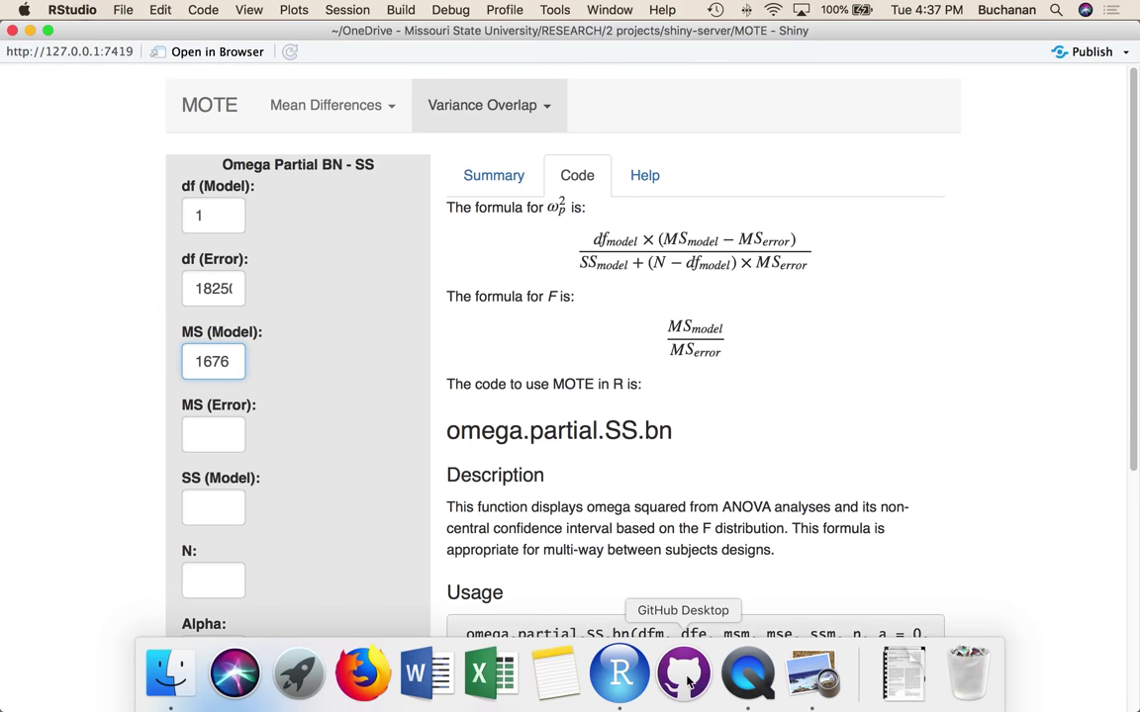
left_click(789, 692)
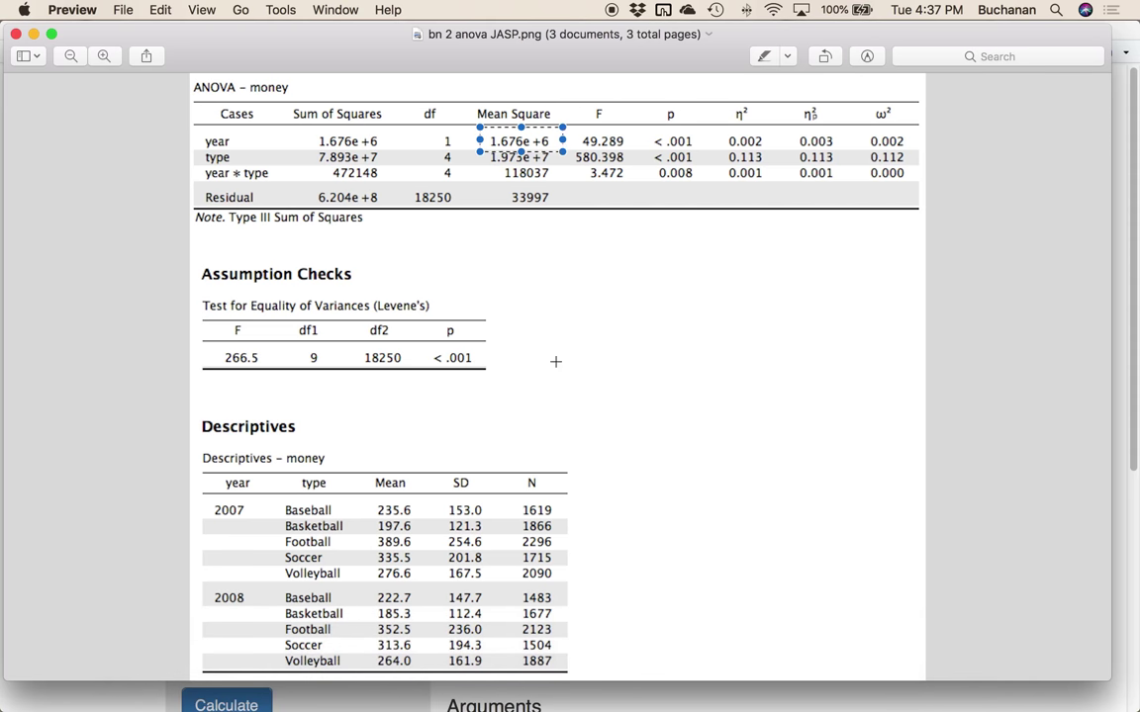
left_click(99, 696)
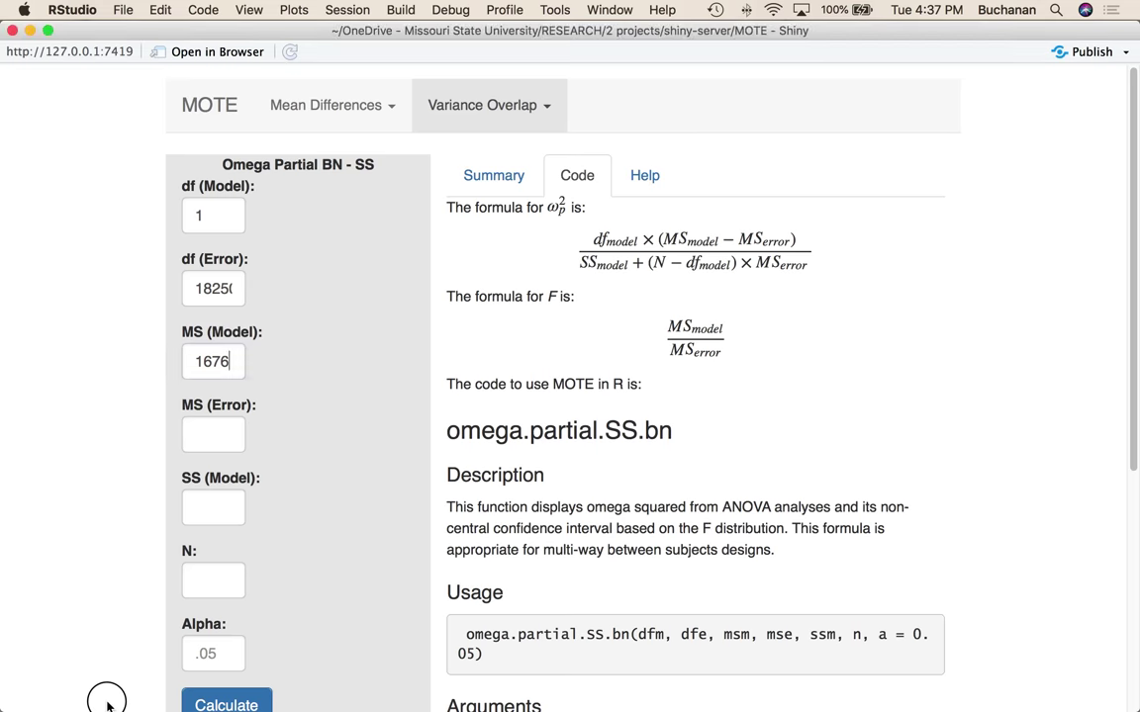
type("16760500")
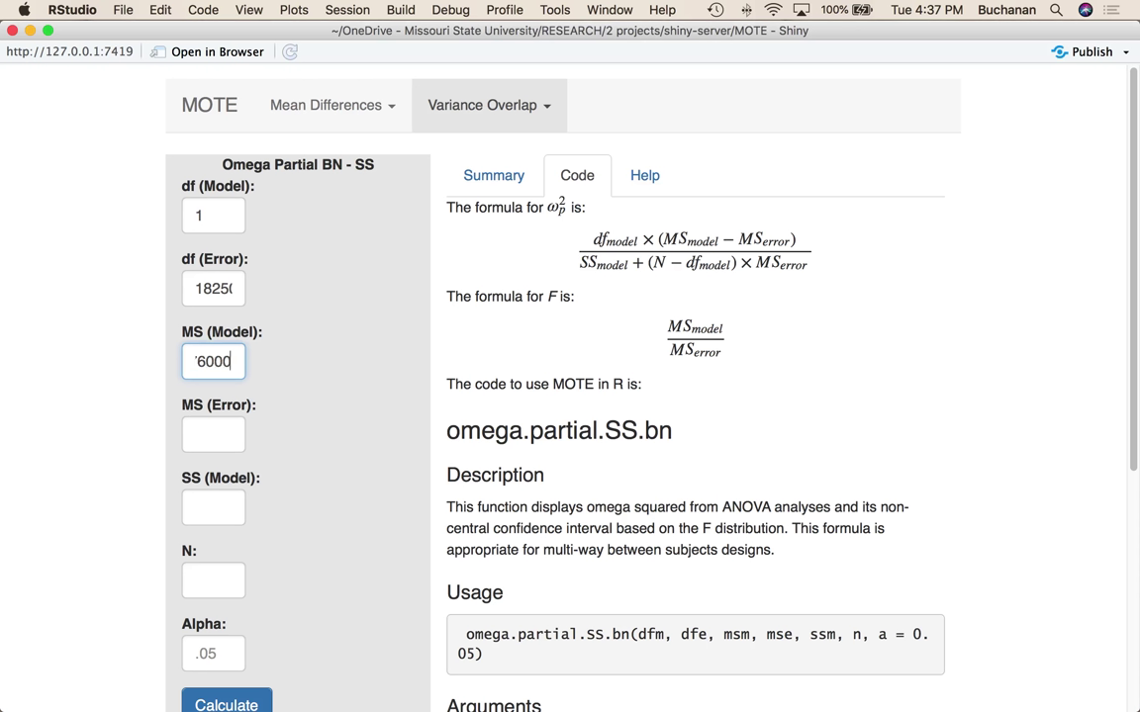
key("Tab")
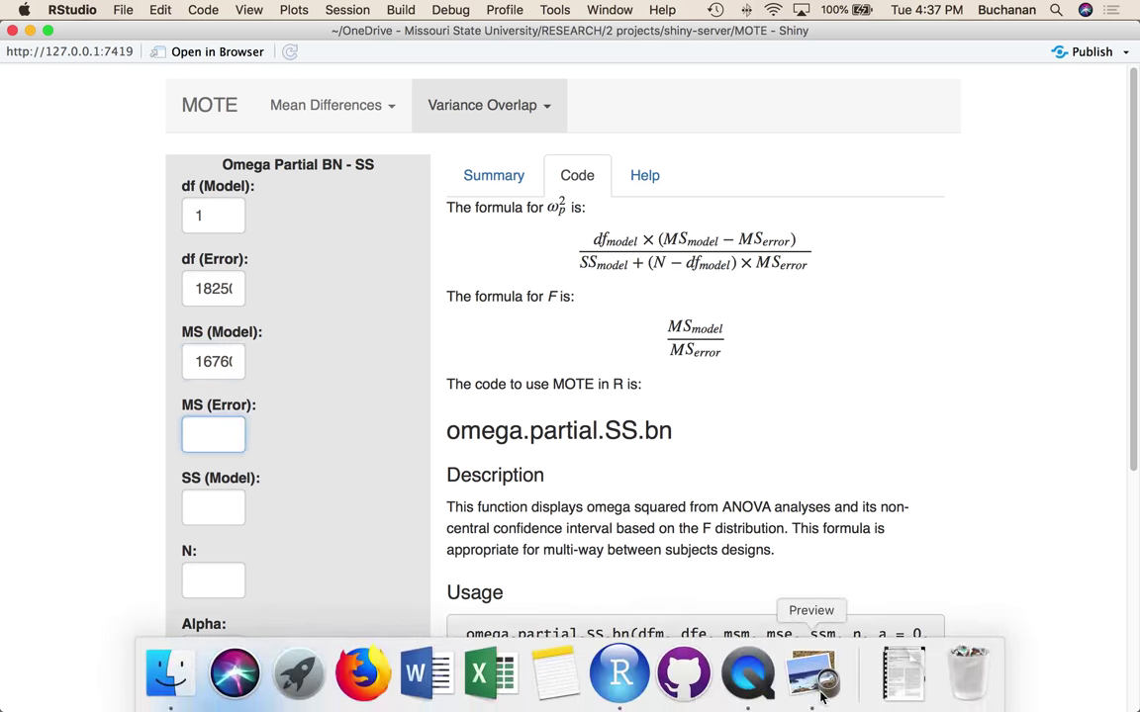
Enter the Residual mean square 33997 into MS (Error).
left_click(802, 693)
left_click_drag(495, 189, 571, 208)
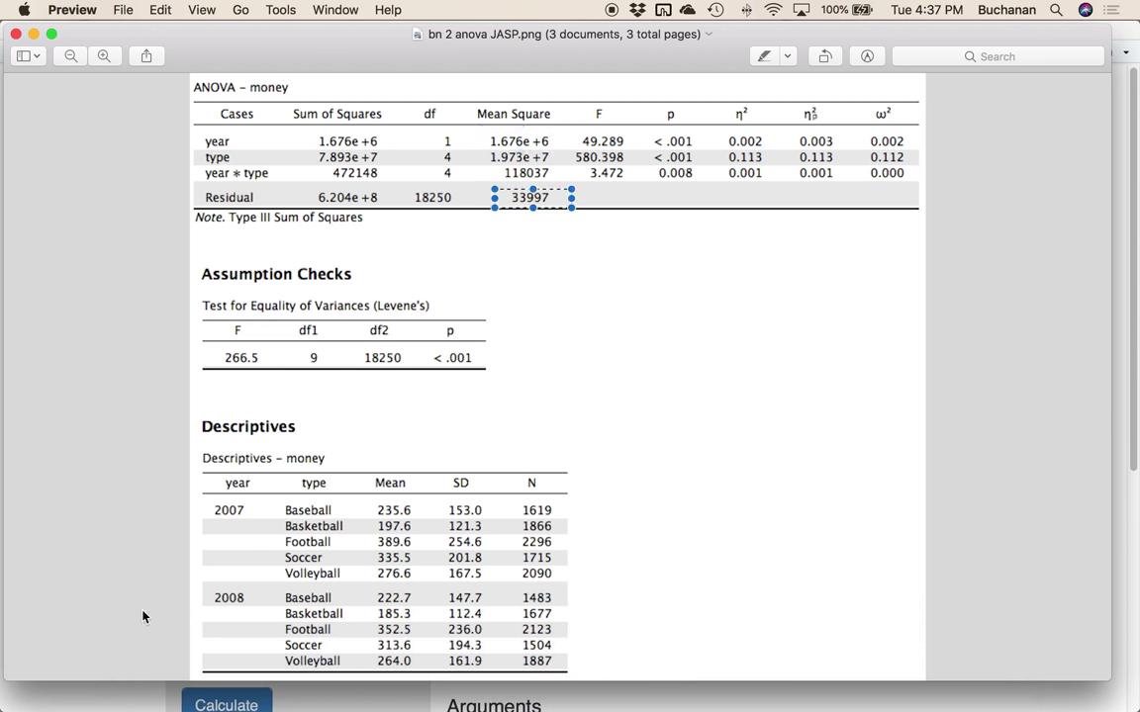
key("super+Tab")
type("33997")
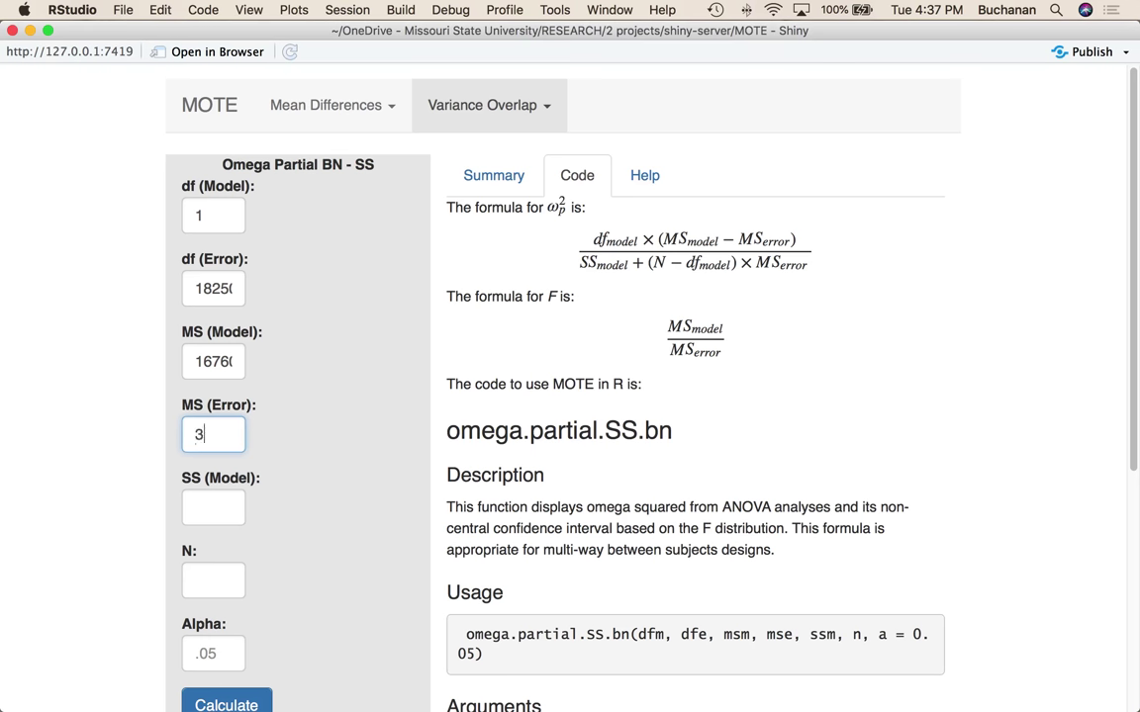
Copy the MS (Model) value 1676000 into SS (Model), matching the JASP year sum of squares.
left_click(203, 500)
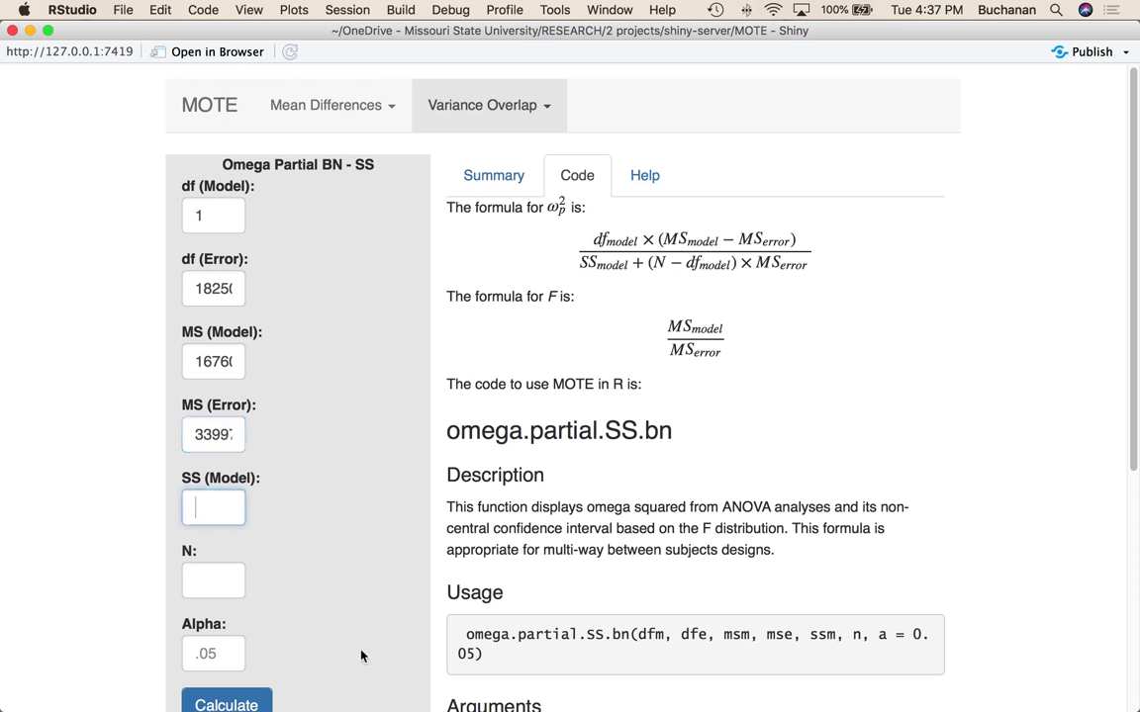
mouse_move(618, 698)
left_click(806, 697)
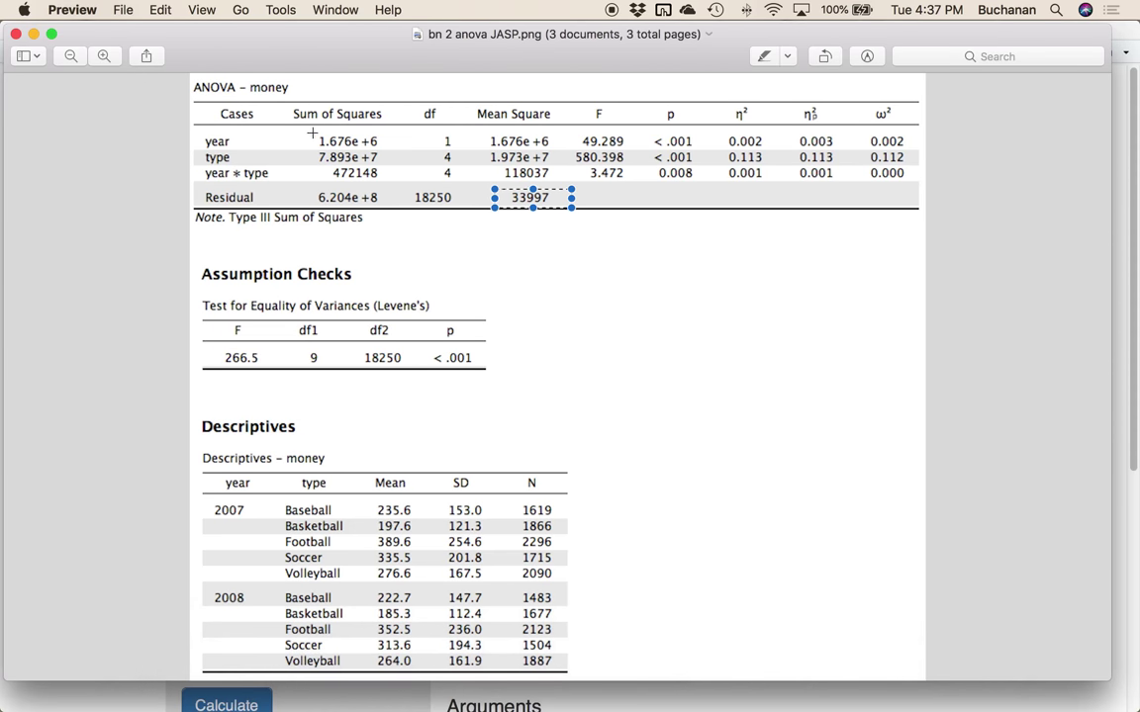
left_click_drag(305, 126, 384, 148)
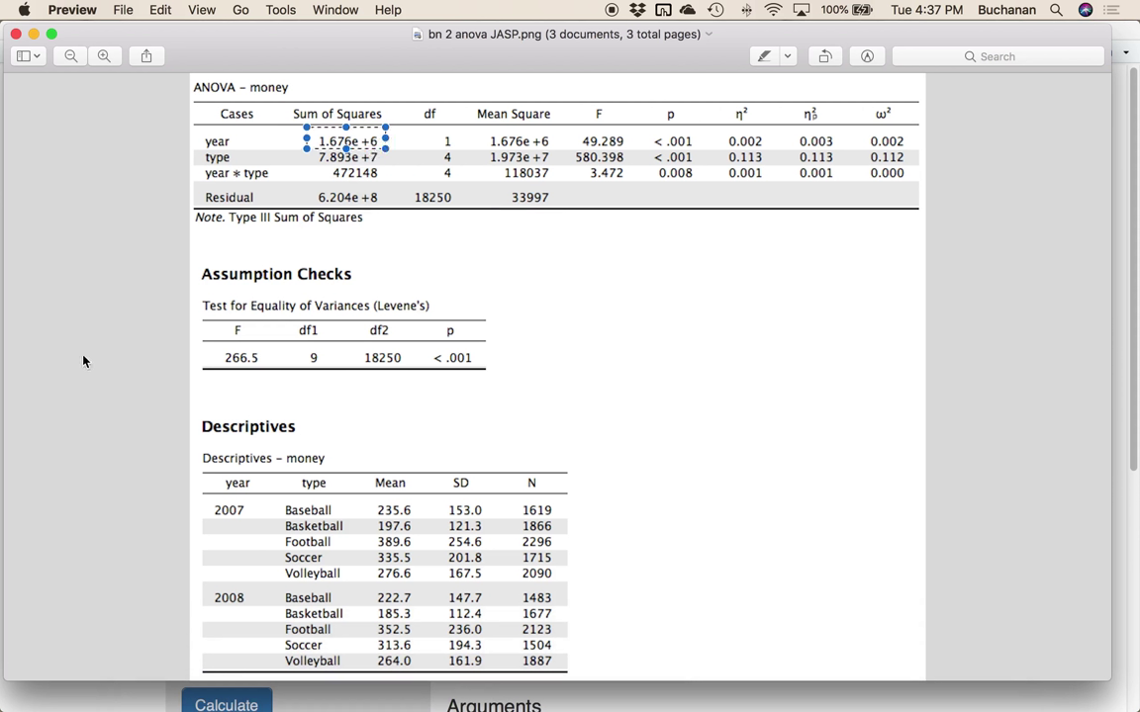
left_click(101, 697)
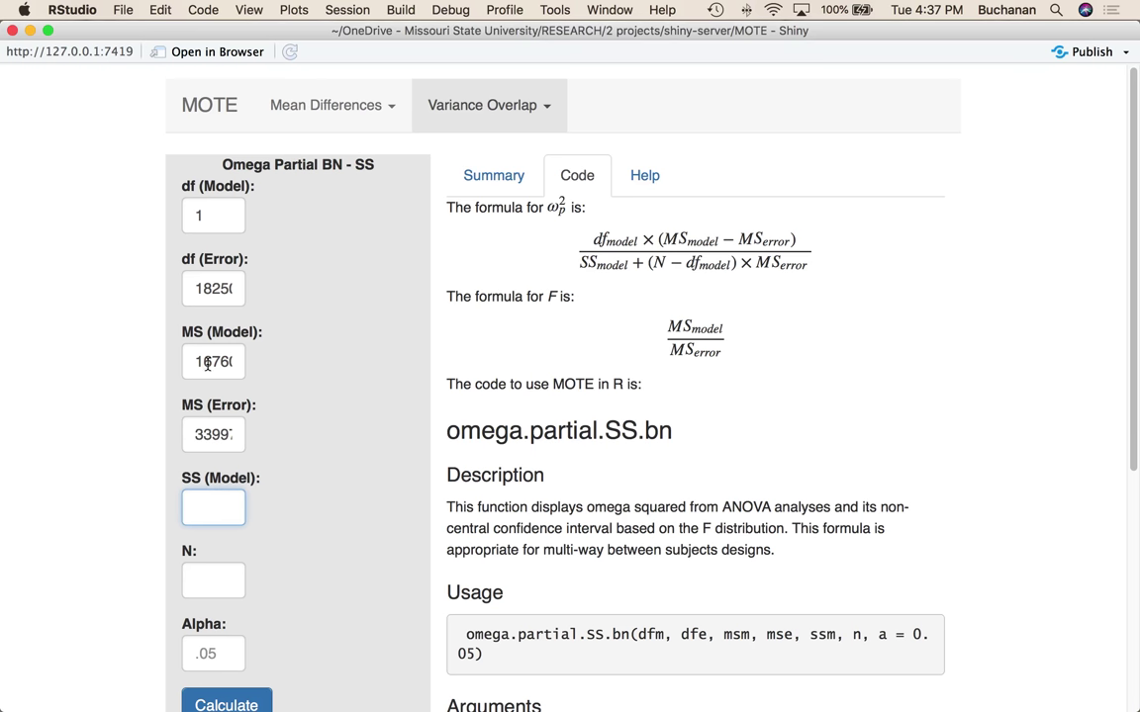
double_click(207, 363)
key("super+c")
left_click(198, 506)
key("super+v")
Check the JASP descriptives N column and Residual df 18250 to work out the sample size N.
left_click(198, 579)
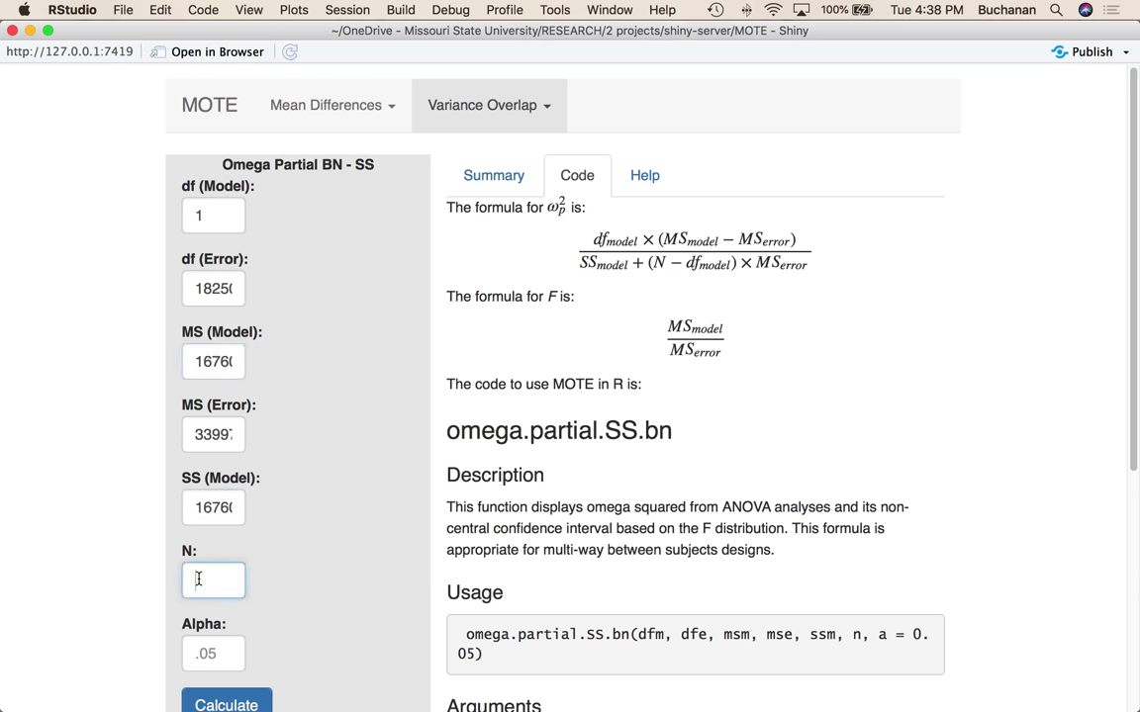
mouse_move(827, 686)
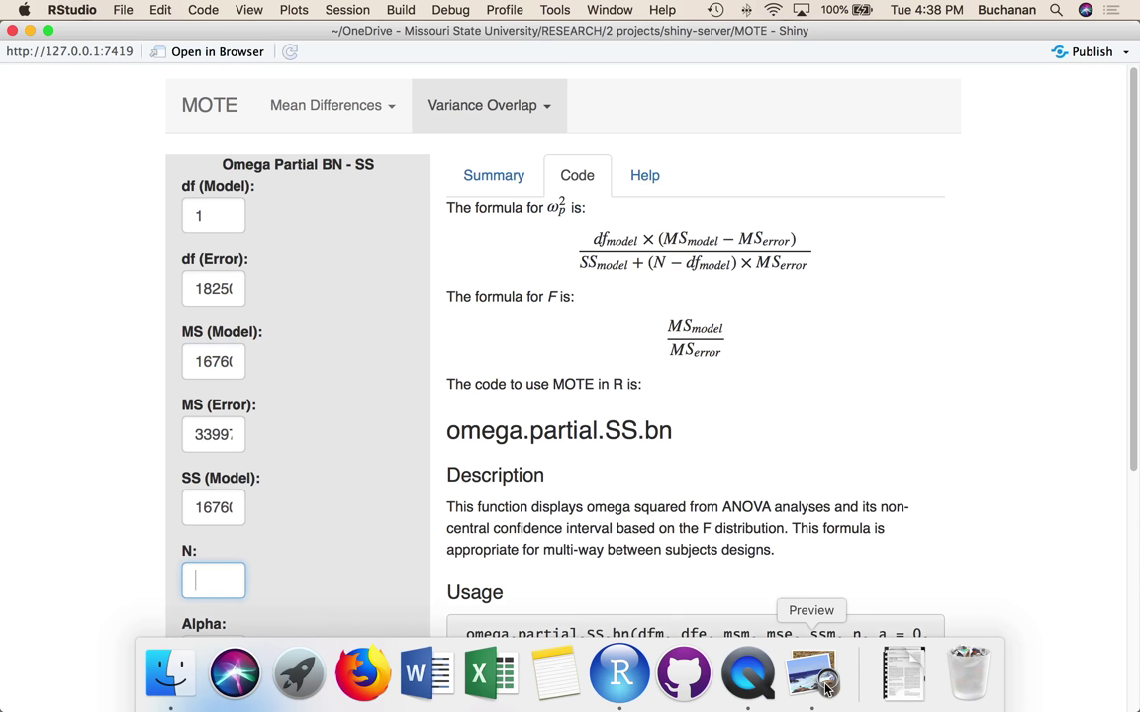
left_click(826, 686)
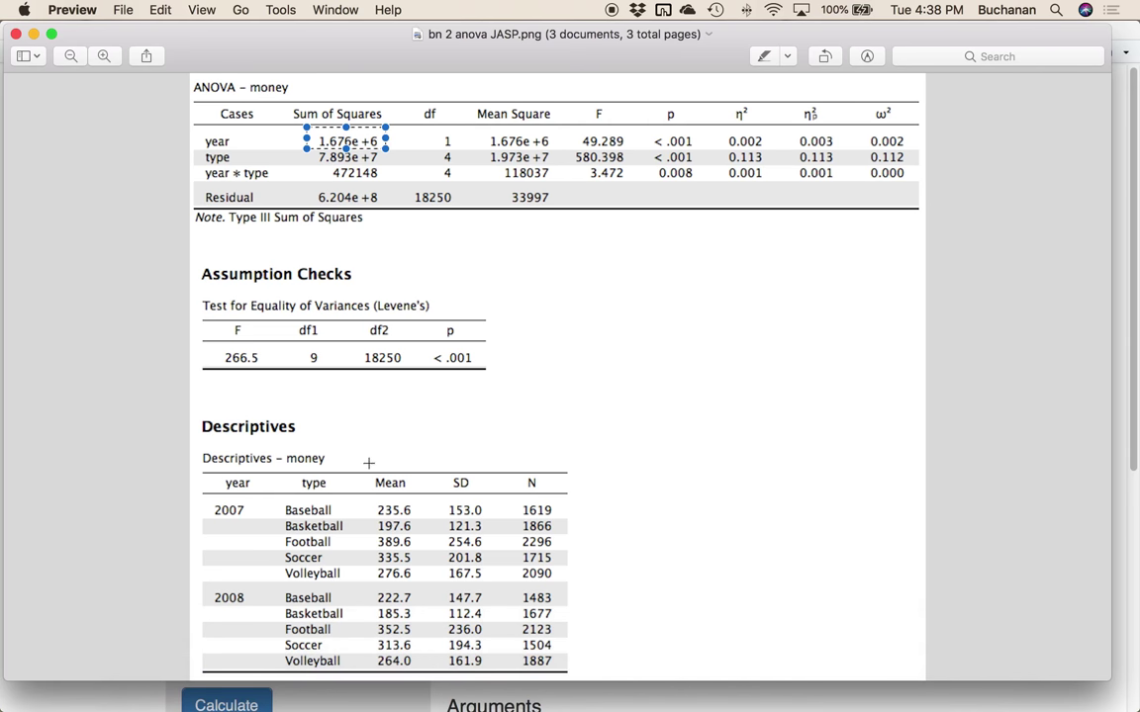
left_click_drag(528, 482, 569, 671)
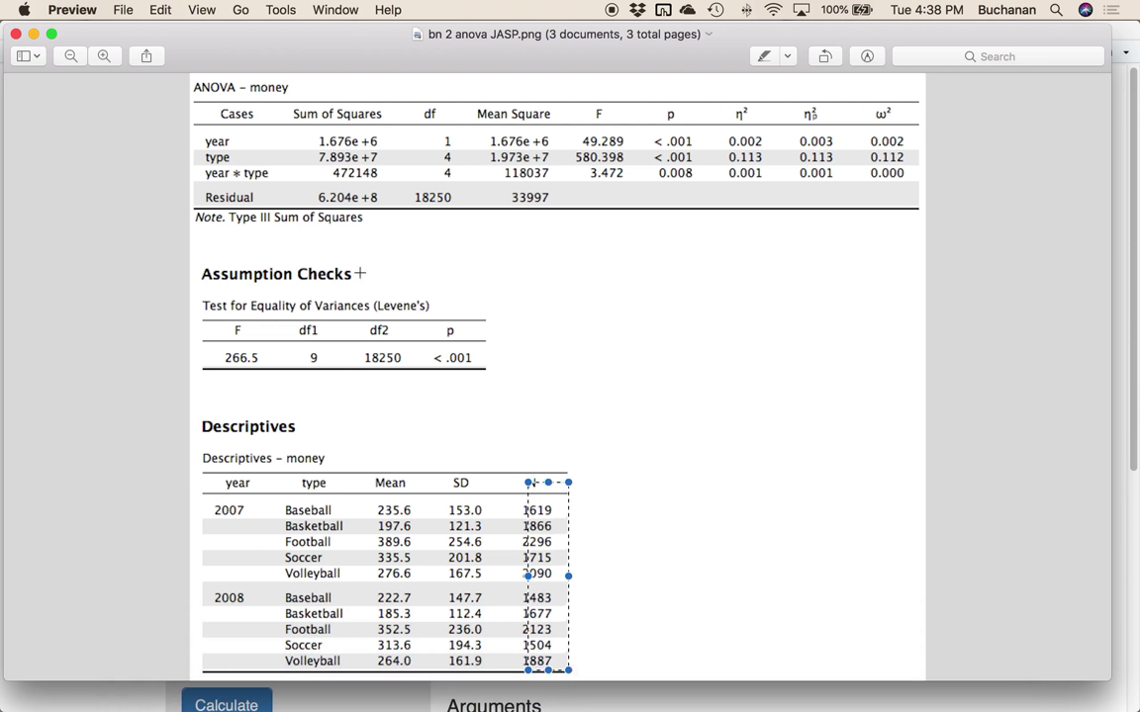
left_click_drag(398, 179, 477, 218)
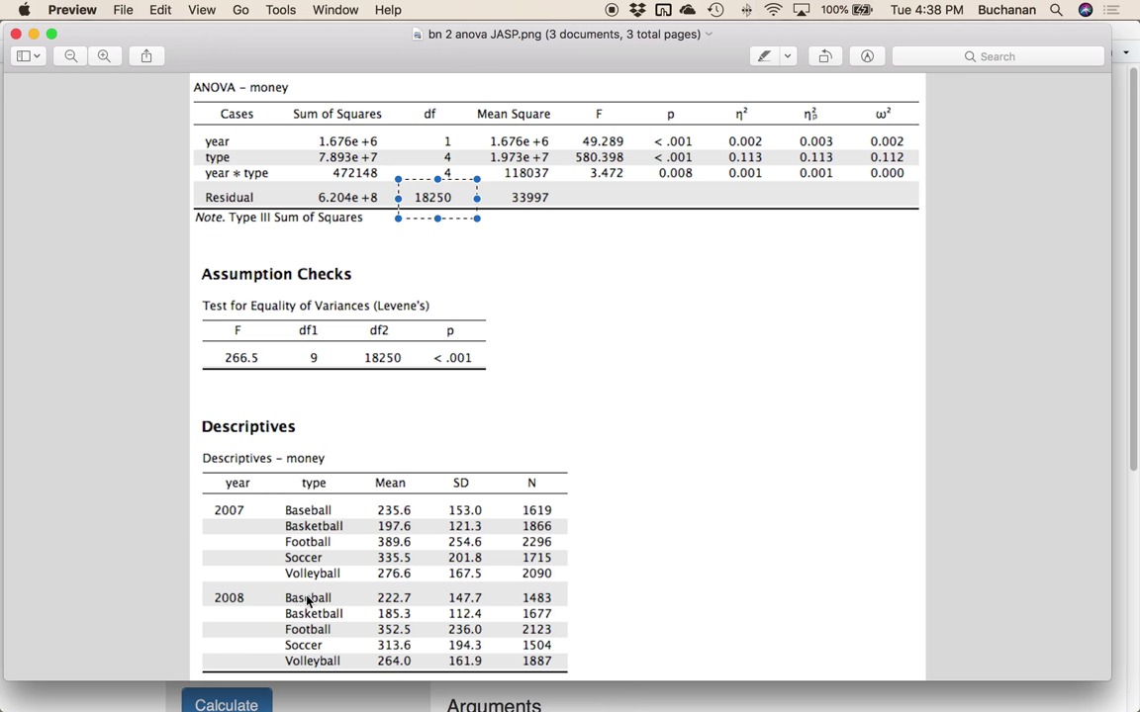
left_click(160, 692)
left_click(216, 585)
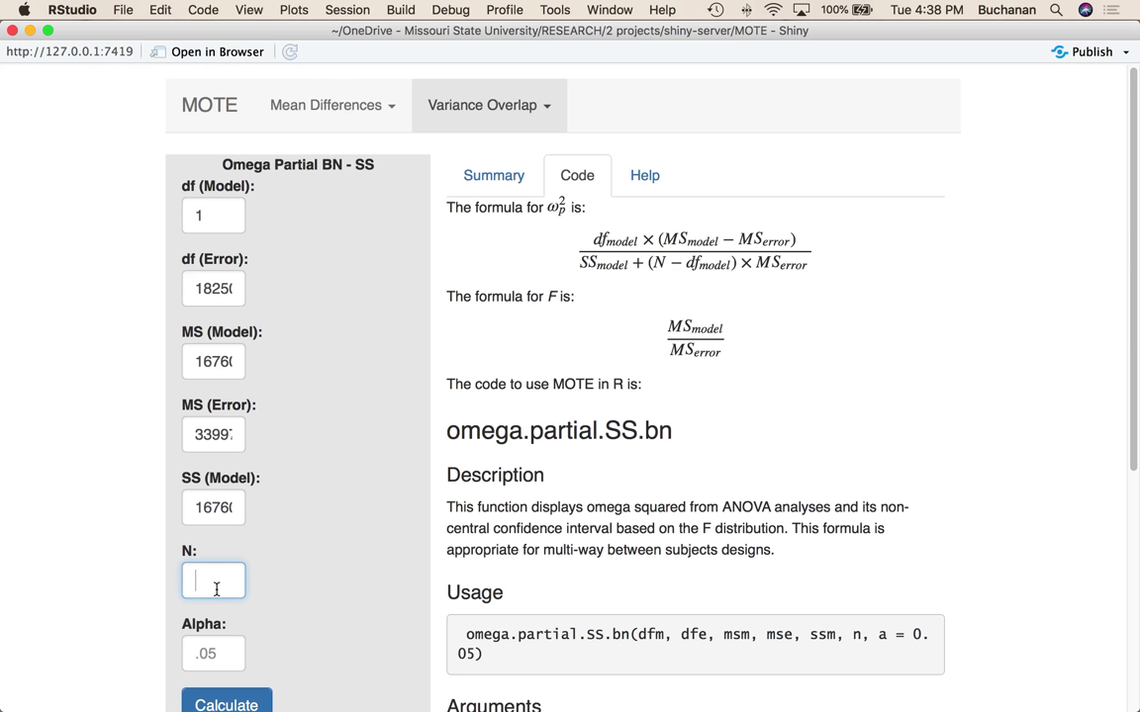
Set N to 18260 and Alpha to .05, then calculate omega squared.
type("18260")
key("Tab")
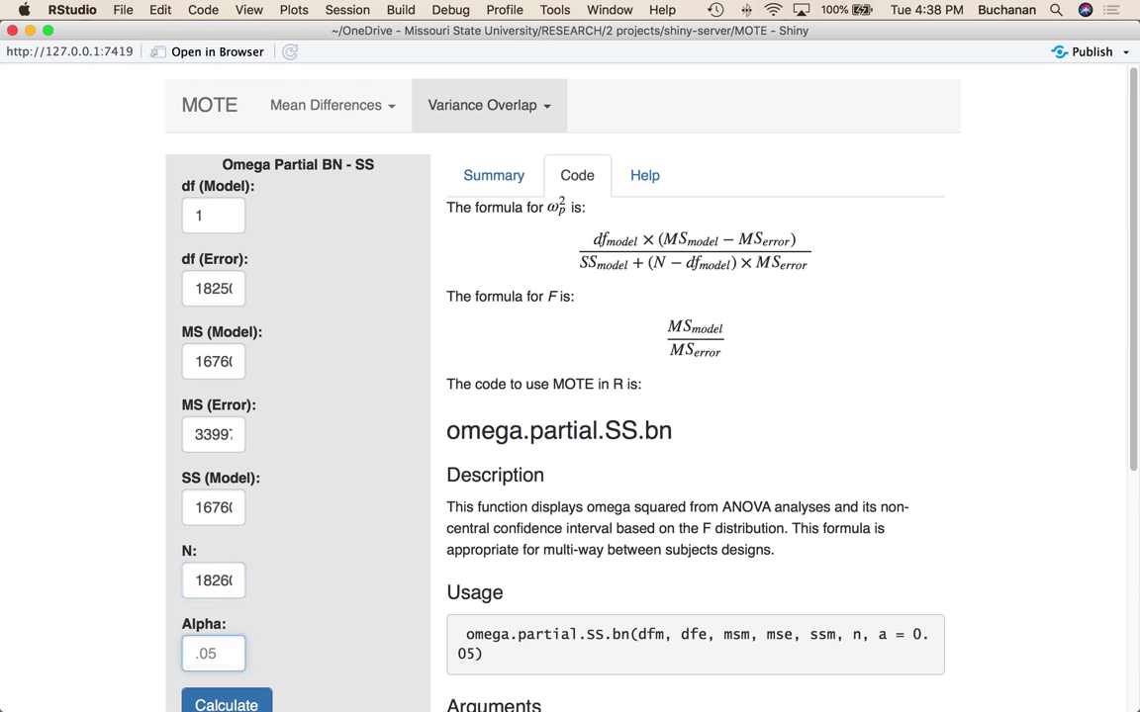
type(".05")
scroll(297, 643, "down", 1)
scroll(322, 645, "down", 2)
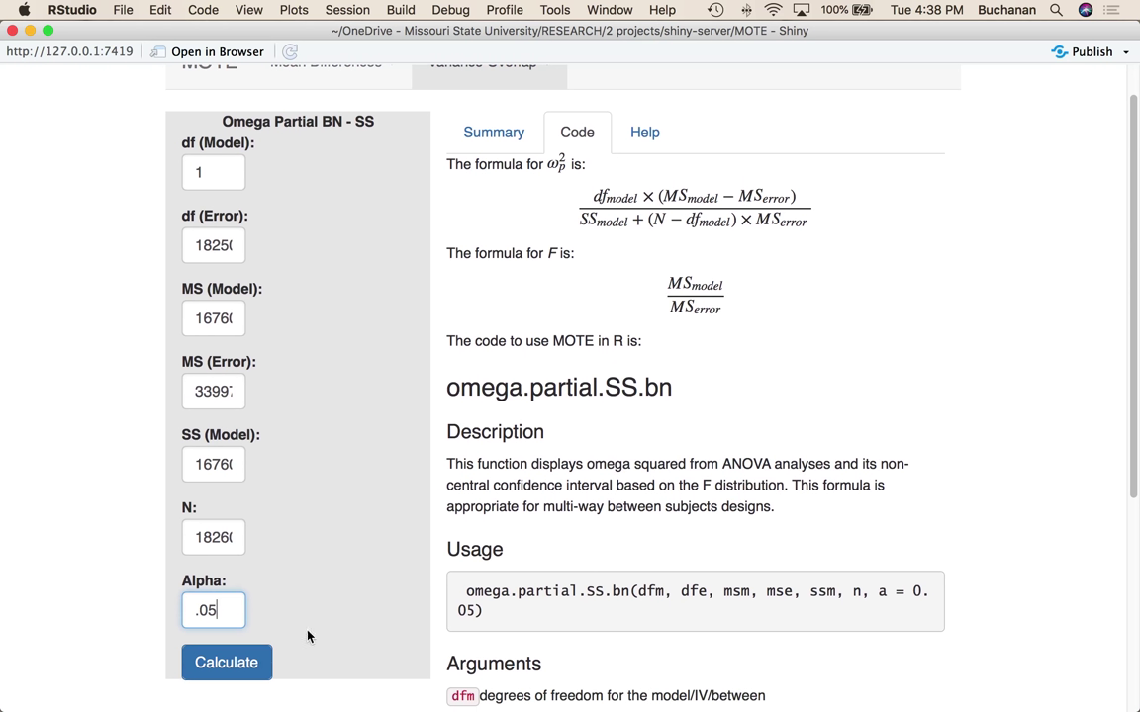
left_click(241, 679)
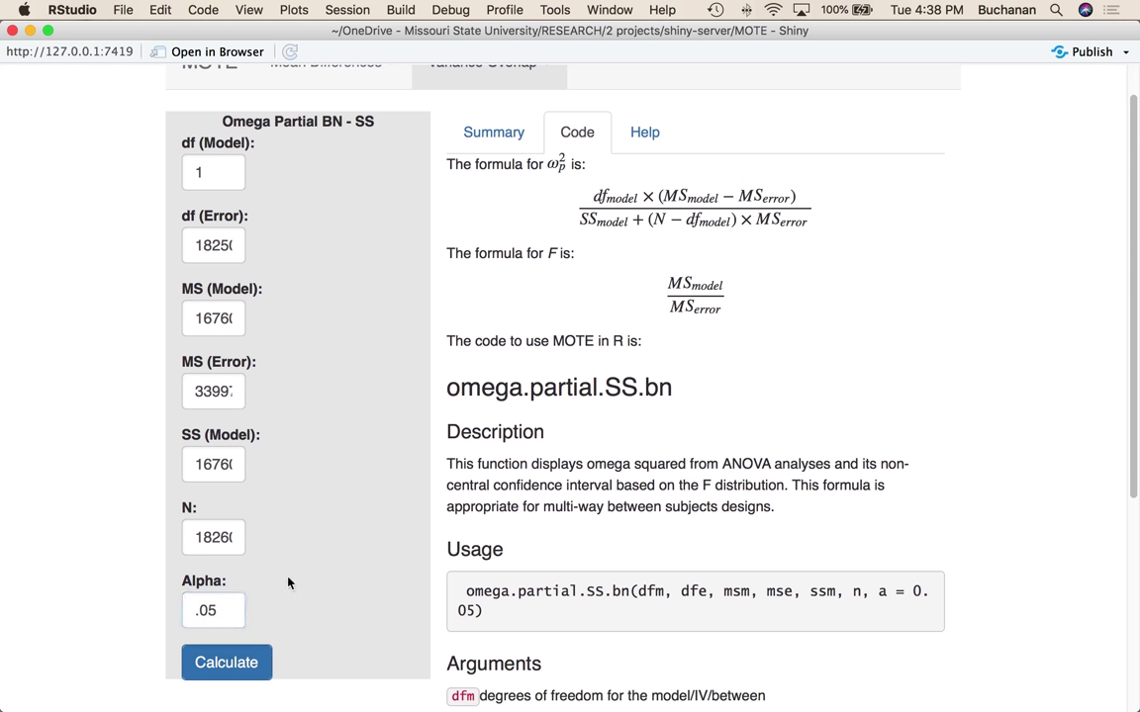
Show the Summary (omega^2 = .00, F(1, 18250) = 49.30), then bring back the JASP image.
left_click(489, 142)
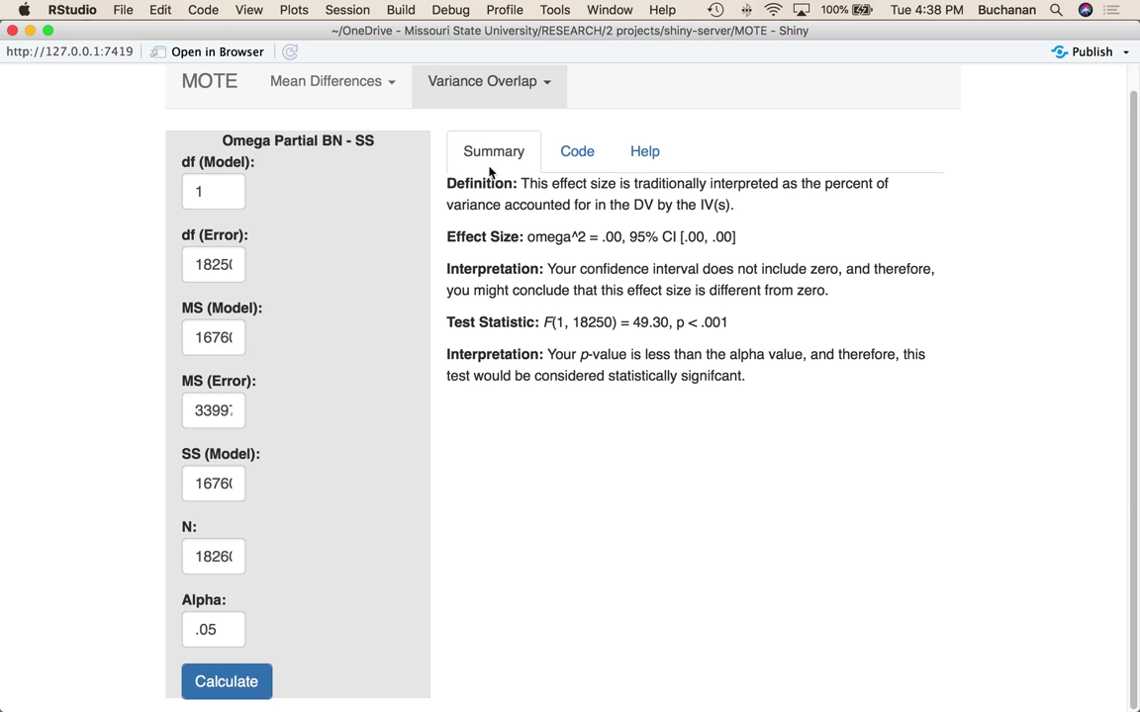
mouse_move(491, 703)
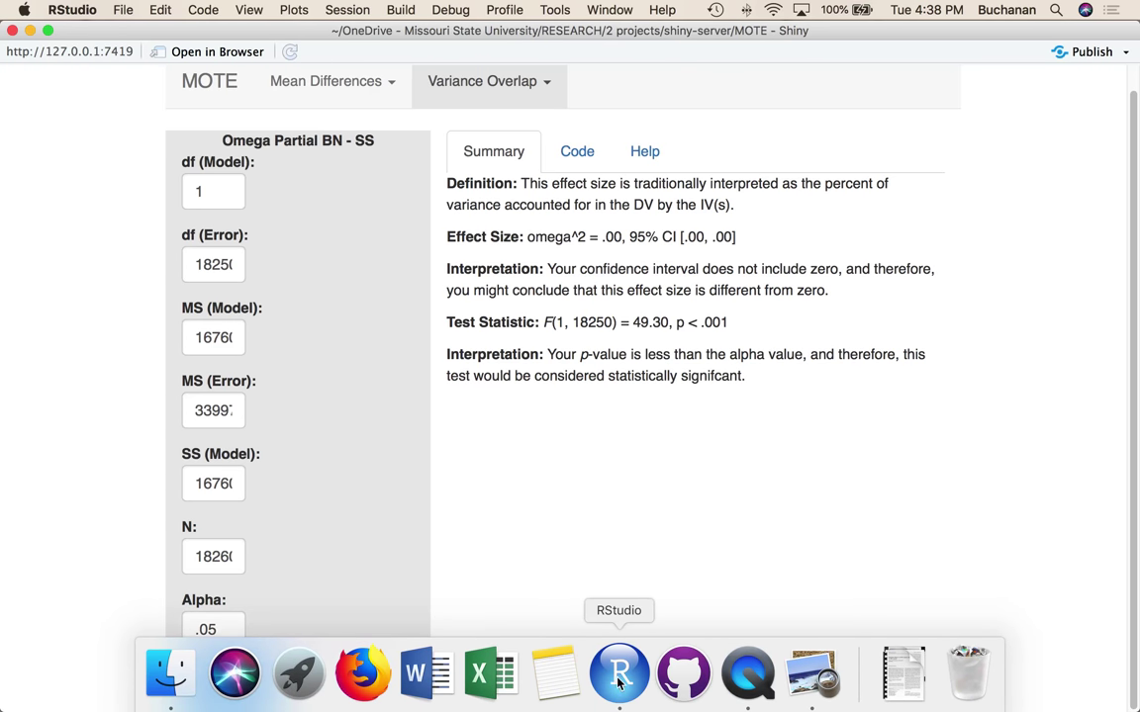
left_click(811, 675)
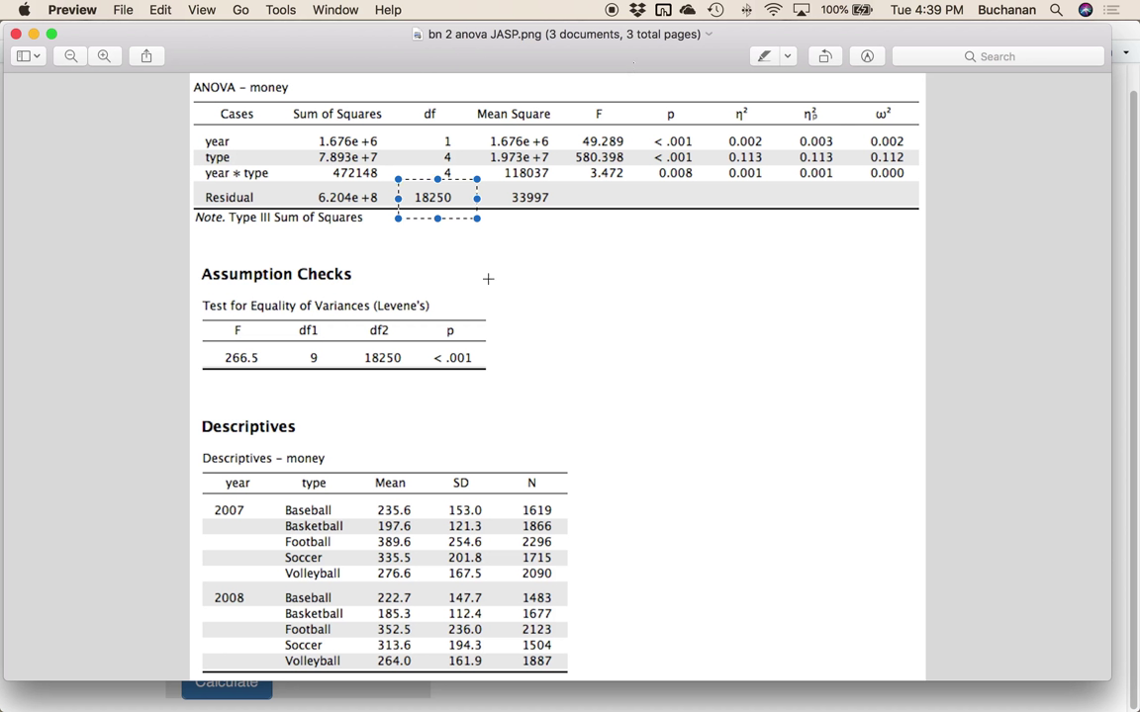
Switch to the SAS ANOVA output and locate the type row's df of 4.
left_click(121, 385)
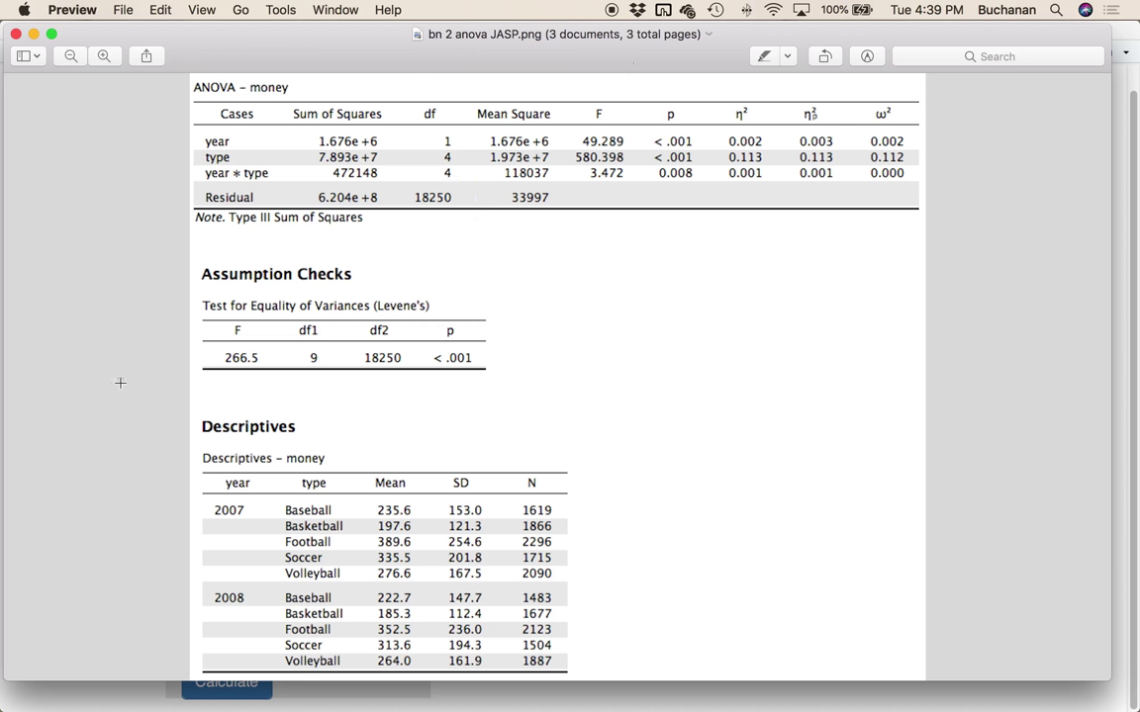
key("Down")
scroll(120, 382, "down", 2)
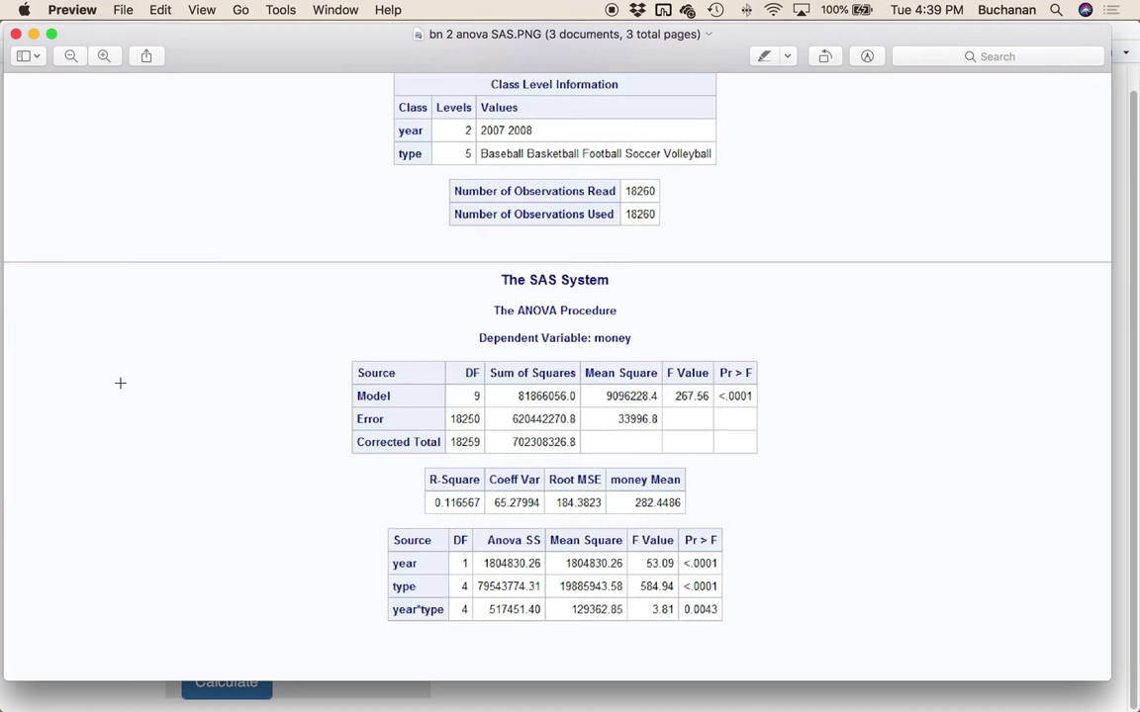
scroll(119, 386, "up", 5)
scroll(148, 360, "down", 3)
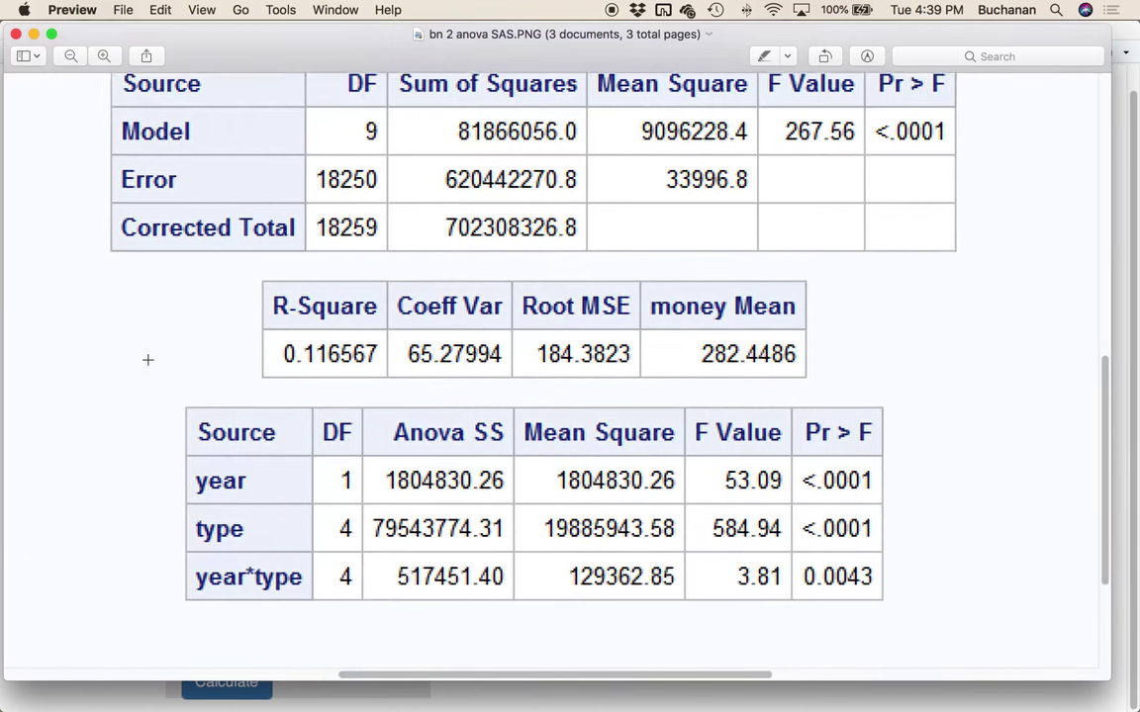
scroll(147, 360, "up", 1)
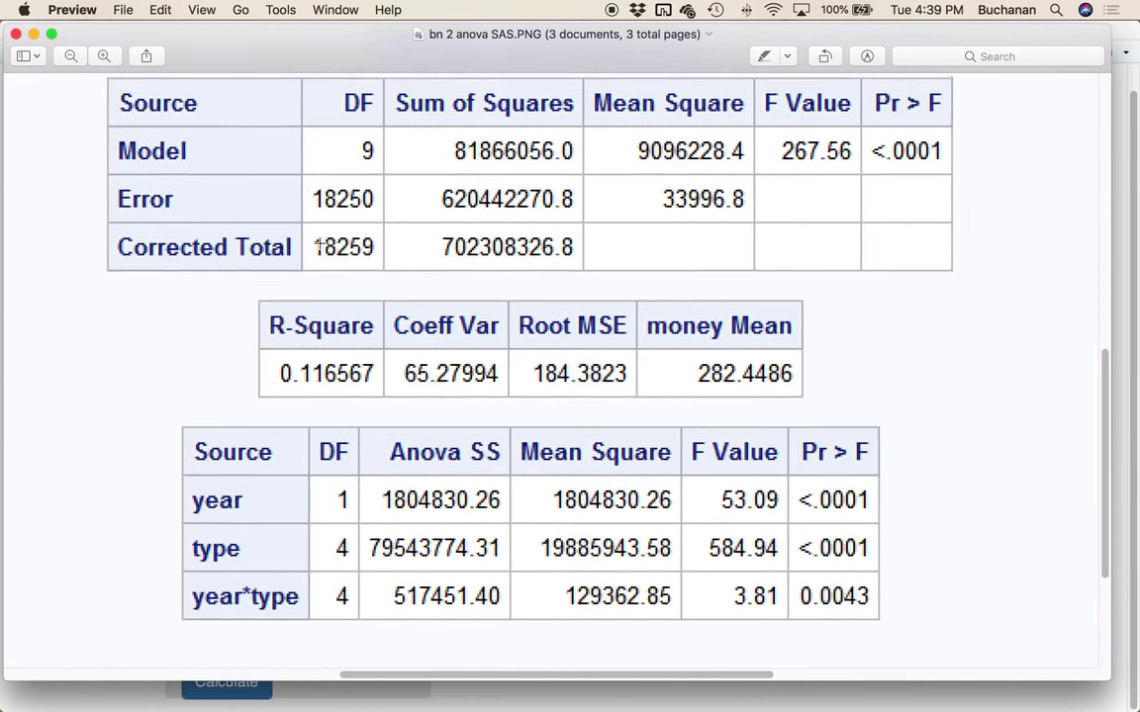
left_click_drag(303, 229, 386, 277)
left_click_drag(384, 182, 587, 219)
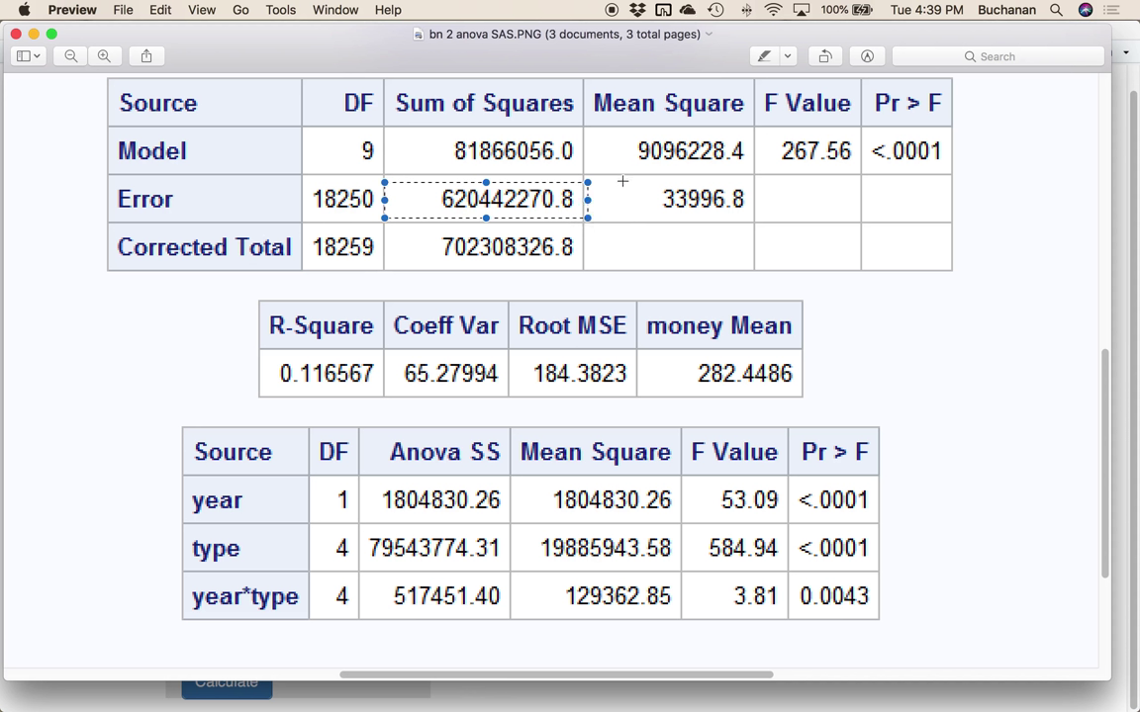
left_click(601, 214)
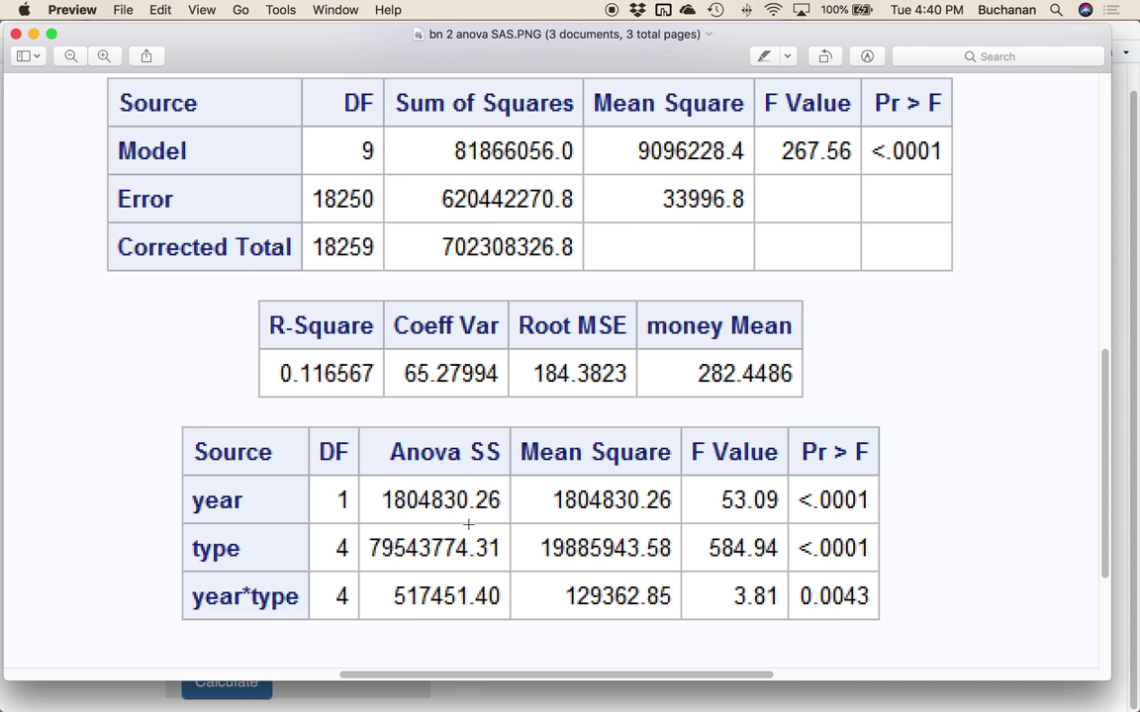
left_click_drag(307, 476, 330, 560)
left_click(314, 536)
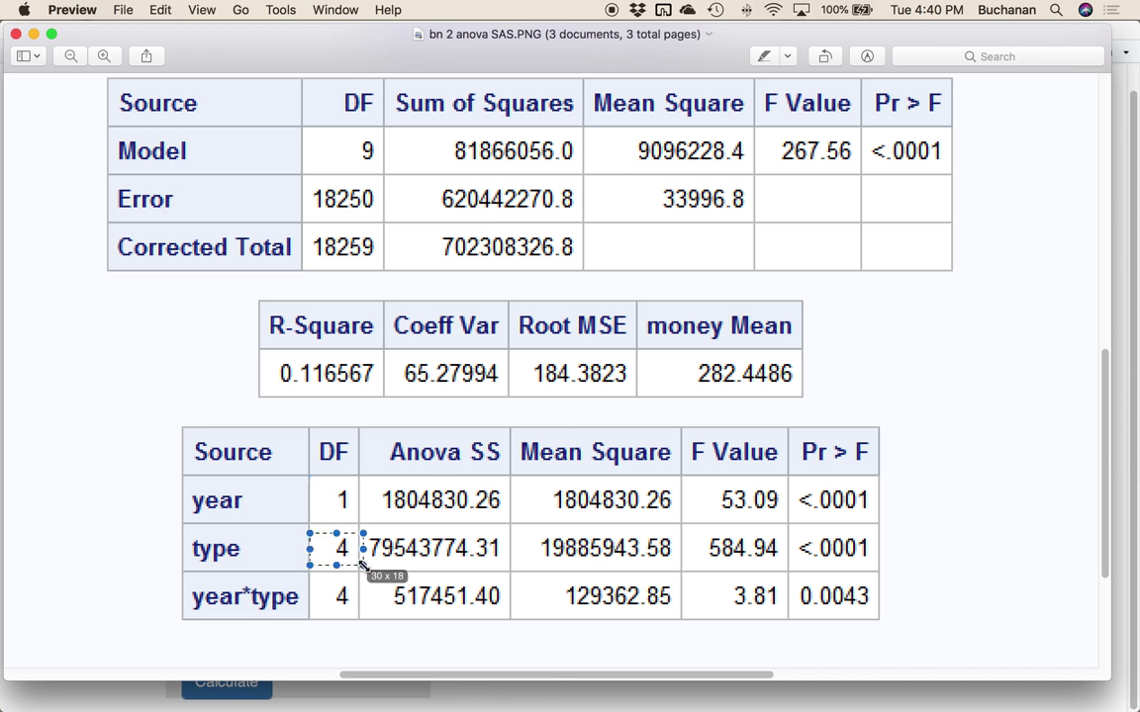
left_click_drag(304, 185, 364, 215)
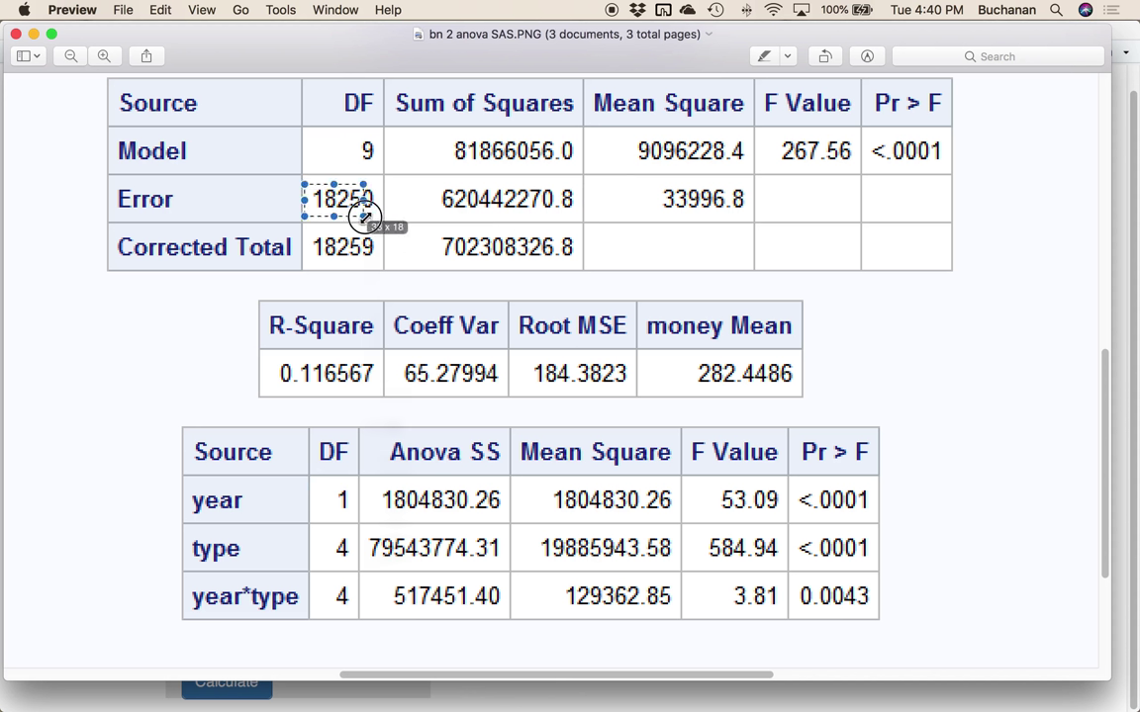
Set df (Model) to 4 and MS (Model) to the SAS type mean square 19885.
left_click(417, 697)
double_click(214, 192)
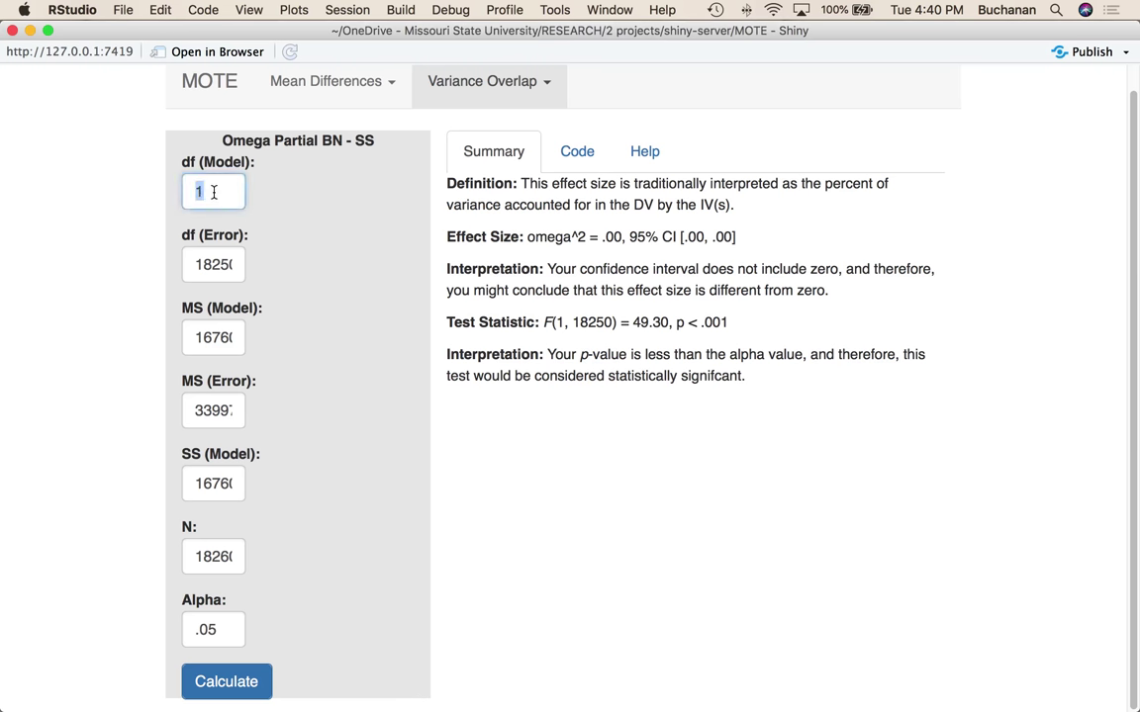
type("4")
key("Tab")
key("Tab")
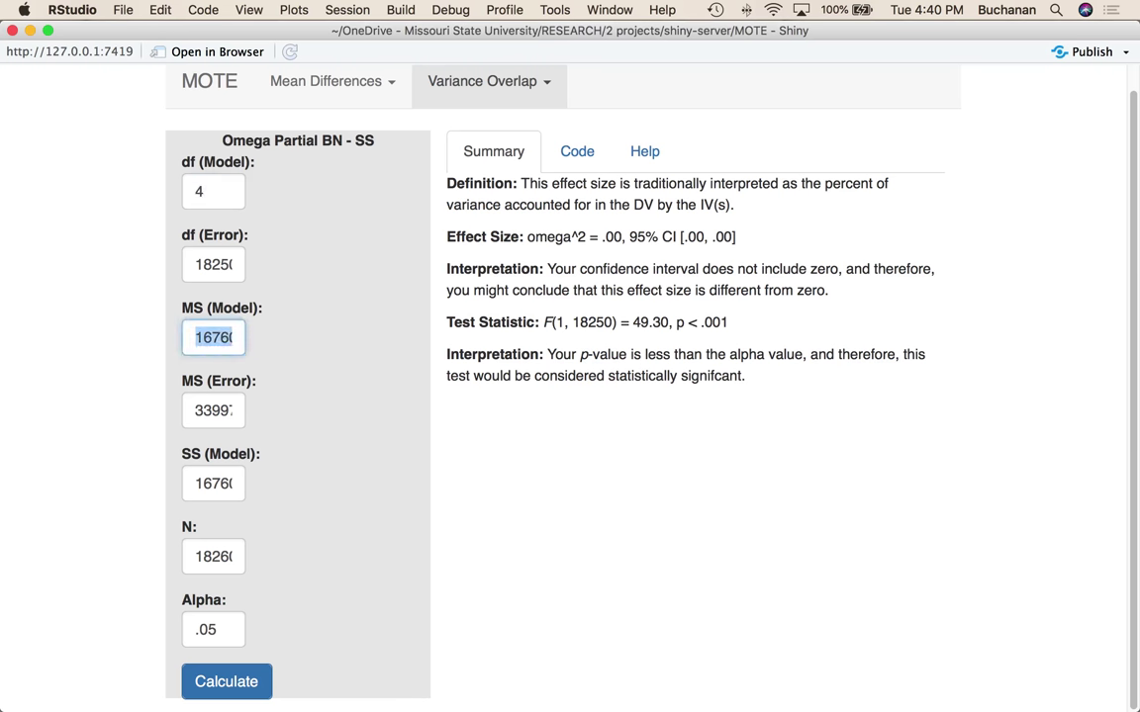
left_click(806, 666)
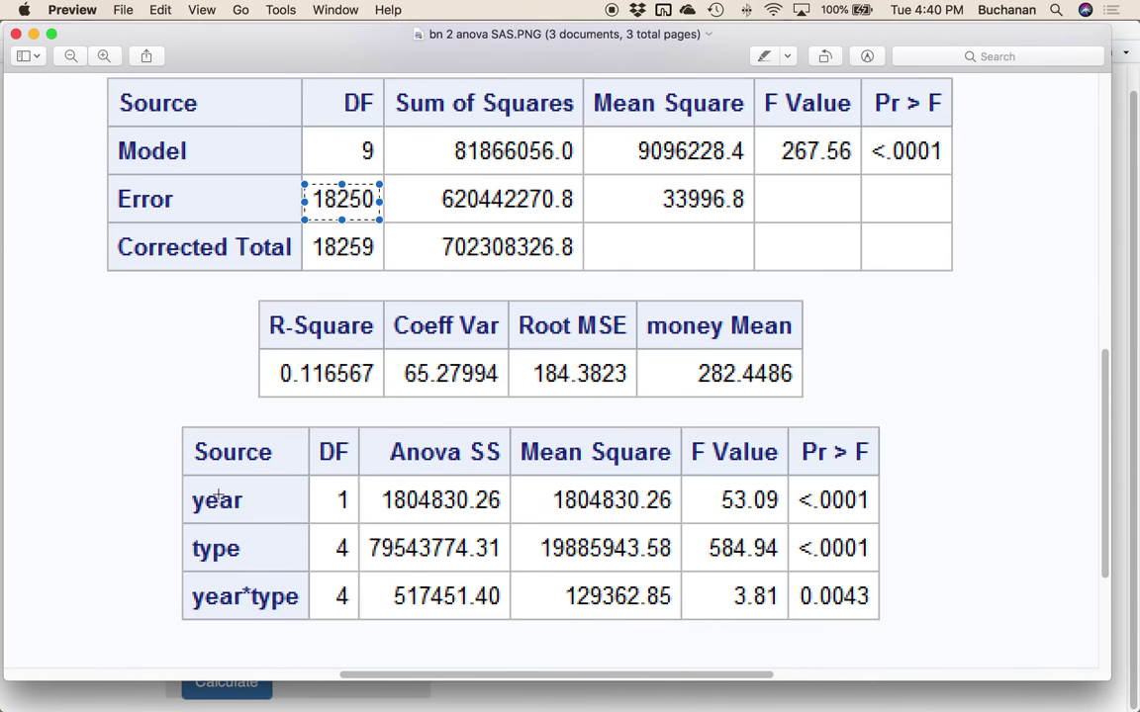
left_click_drag(526, 522, 681, 562)
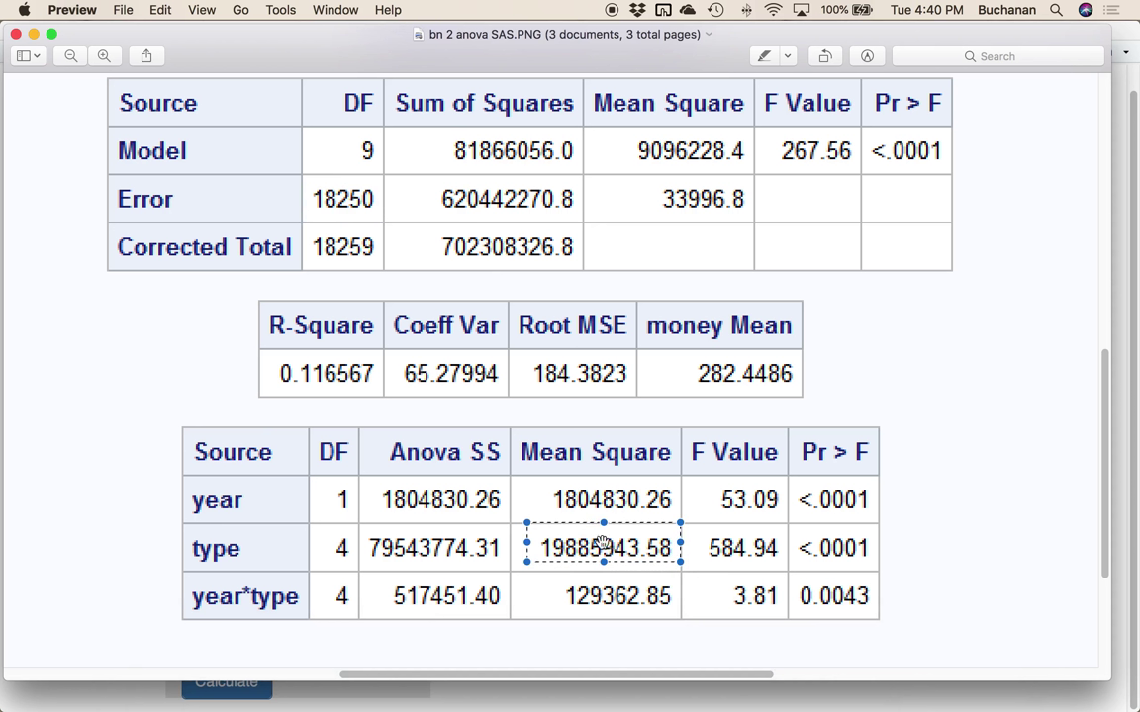
left_click(460, 698)
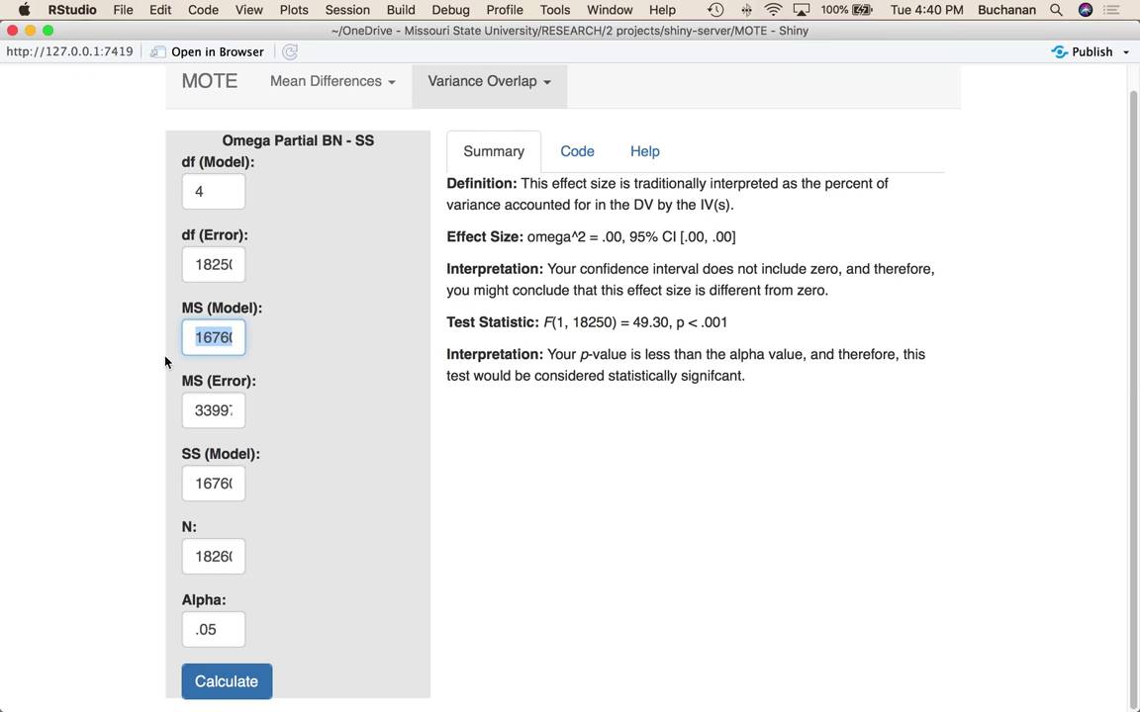
type("198")
type("85")
key("Tab")
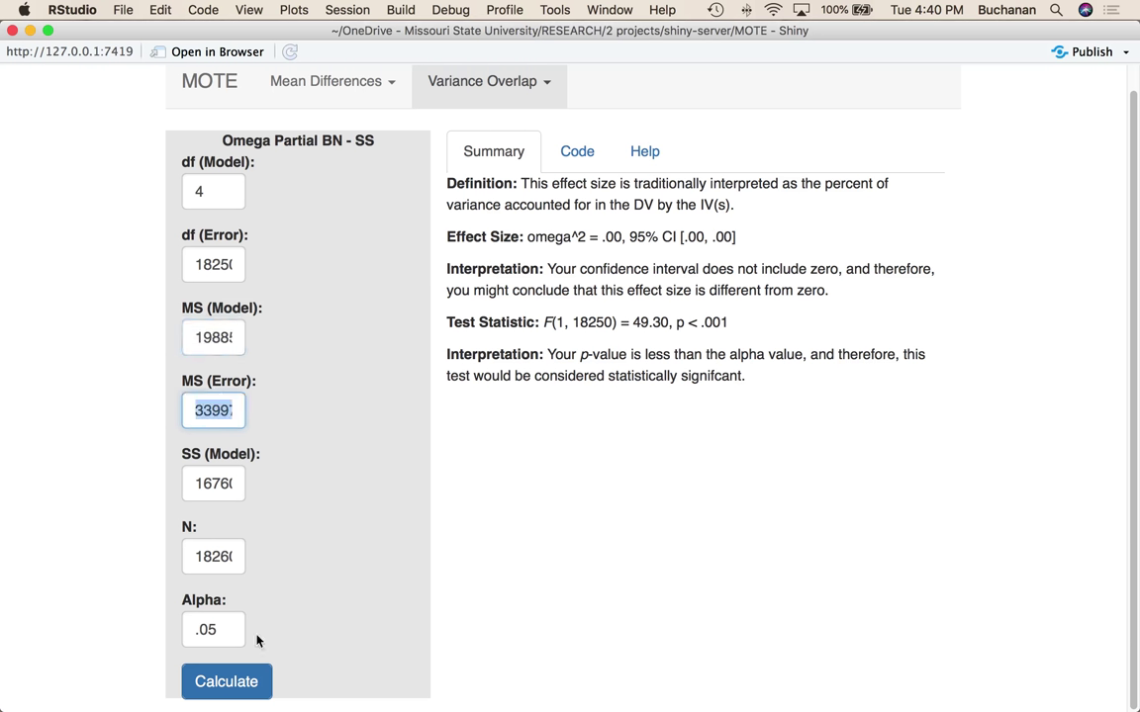
Change MS (Error) to 33996 to match the SAS Error mean square 33996.8.
left_click(809, 667)
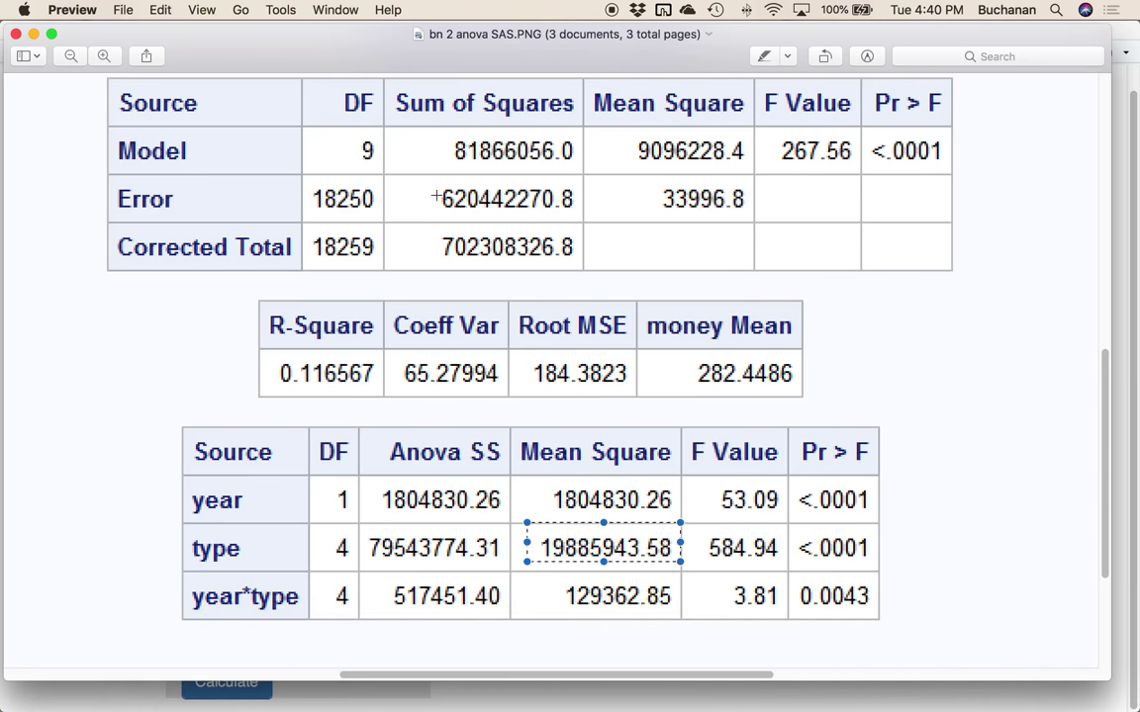
left_click(463, 172)
left_click_drag(614, 177, 762, 225)
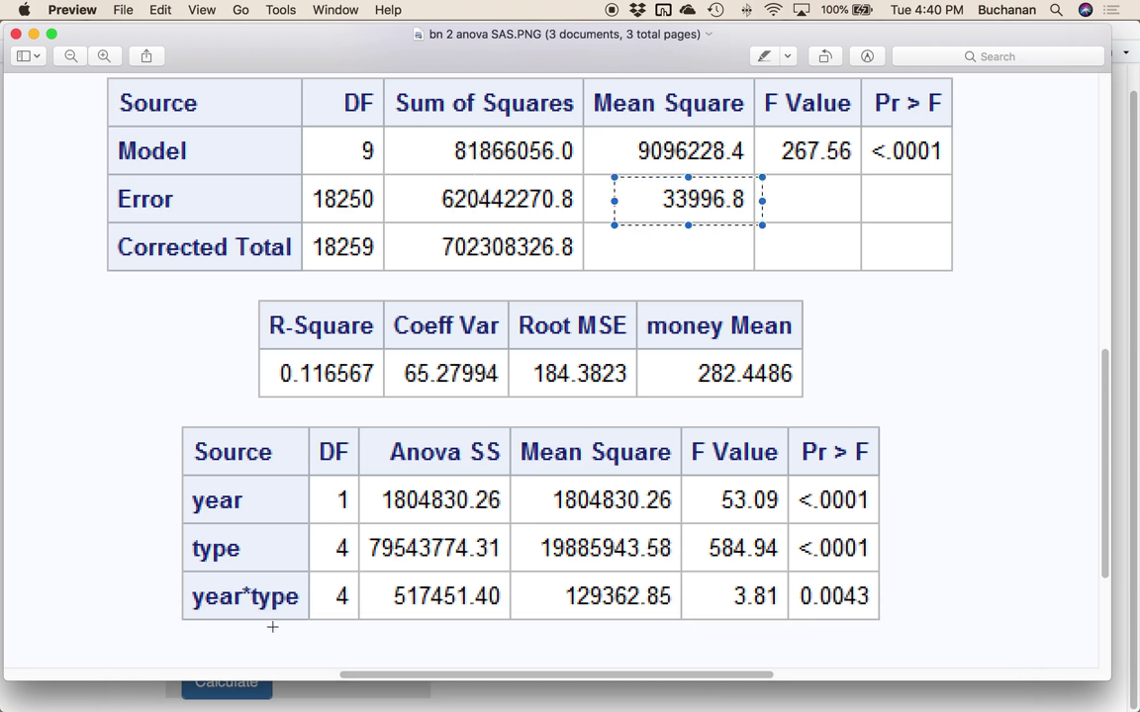
left_click(159, 690)
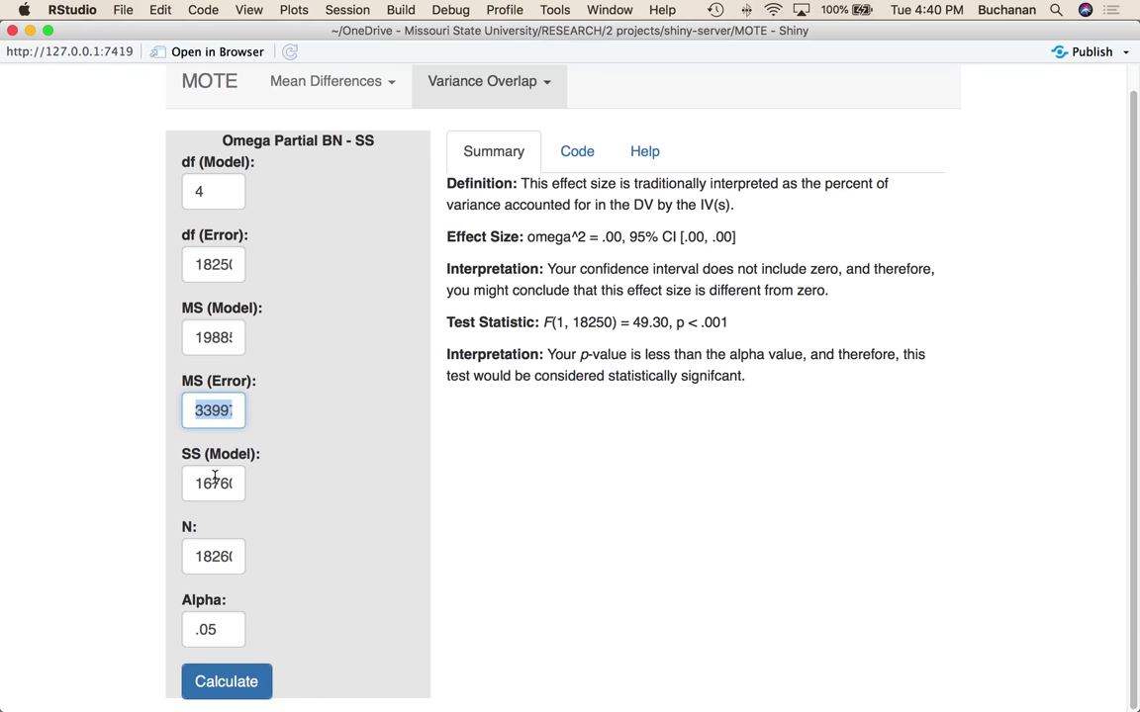
key("Right")
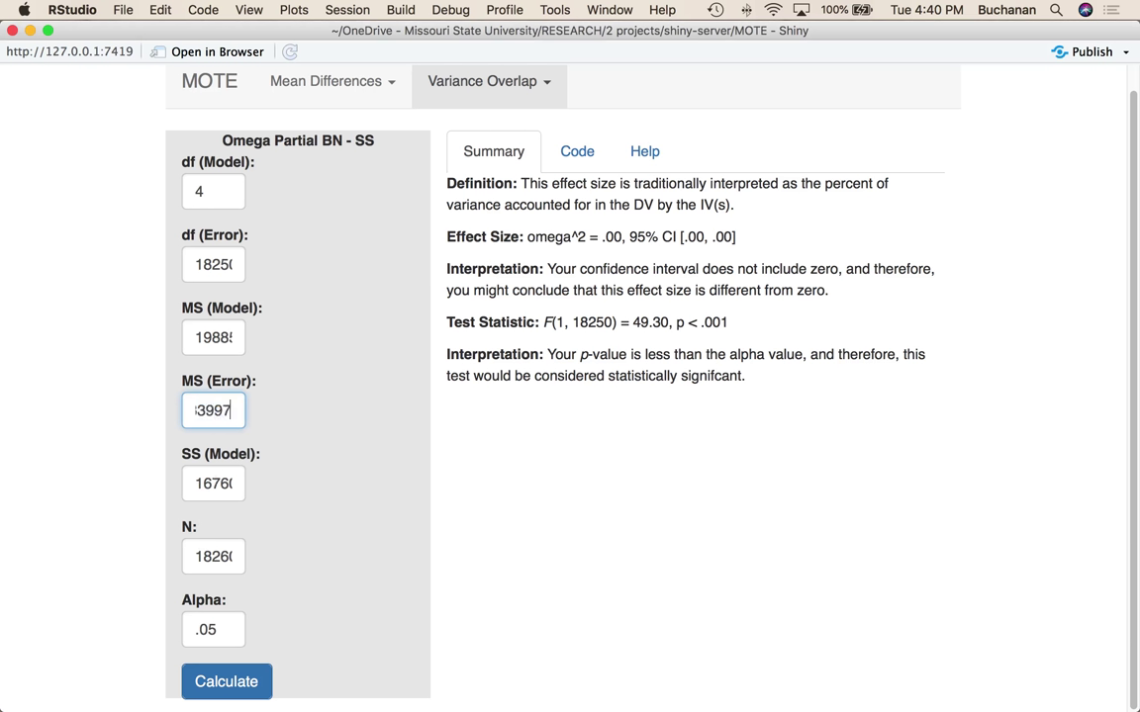
key("BackSpace")
type("6")
key("Tab")
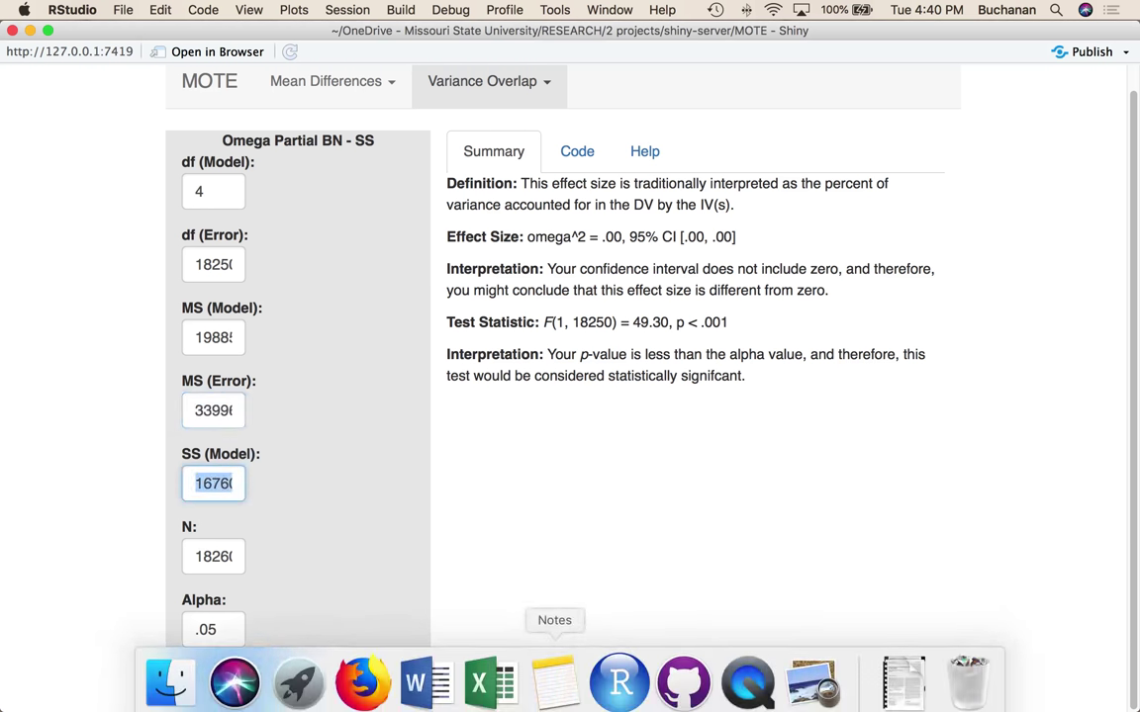
Enter SS (Model) 79543774 from the type row and recalculate omega squared.
left_click(809, 672)
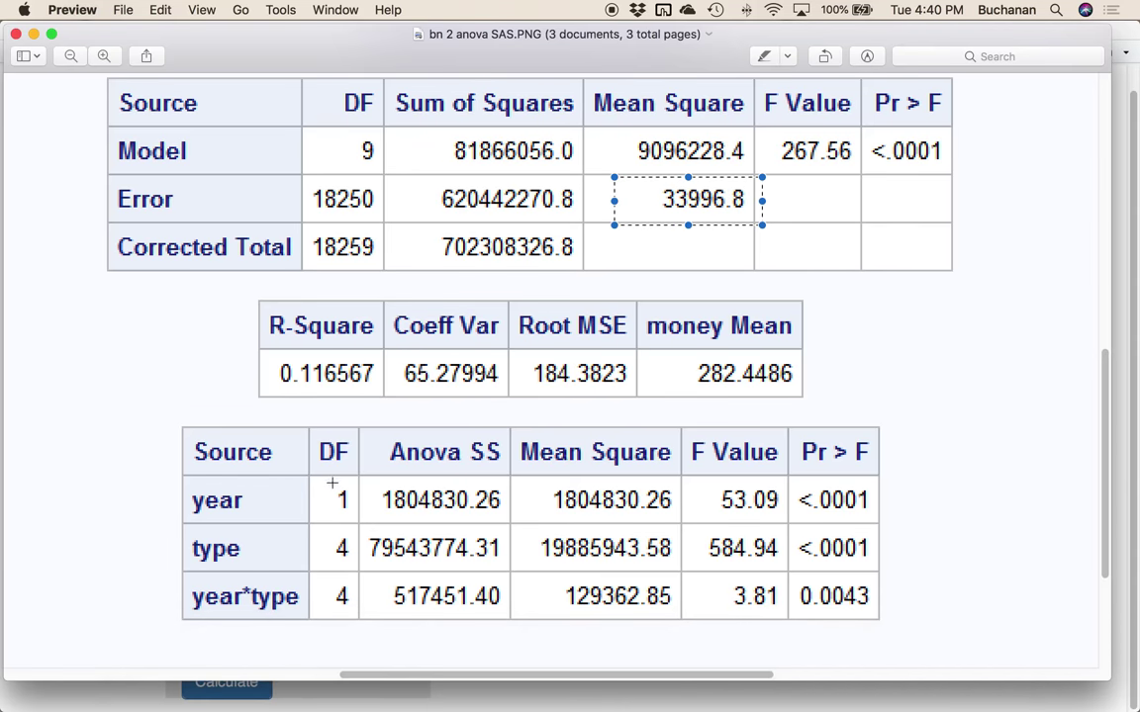
left_click_drag(363, 522, 506, 571)
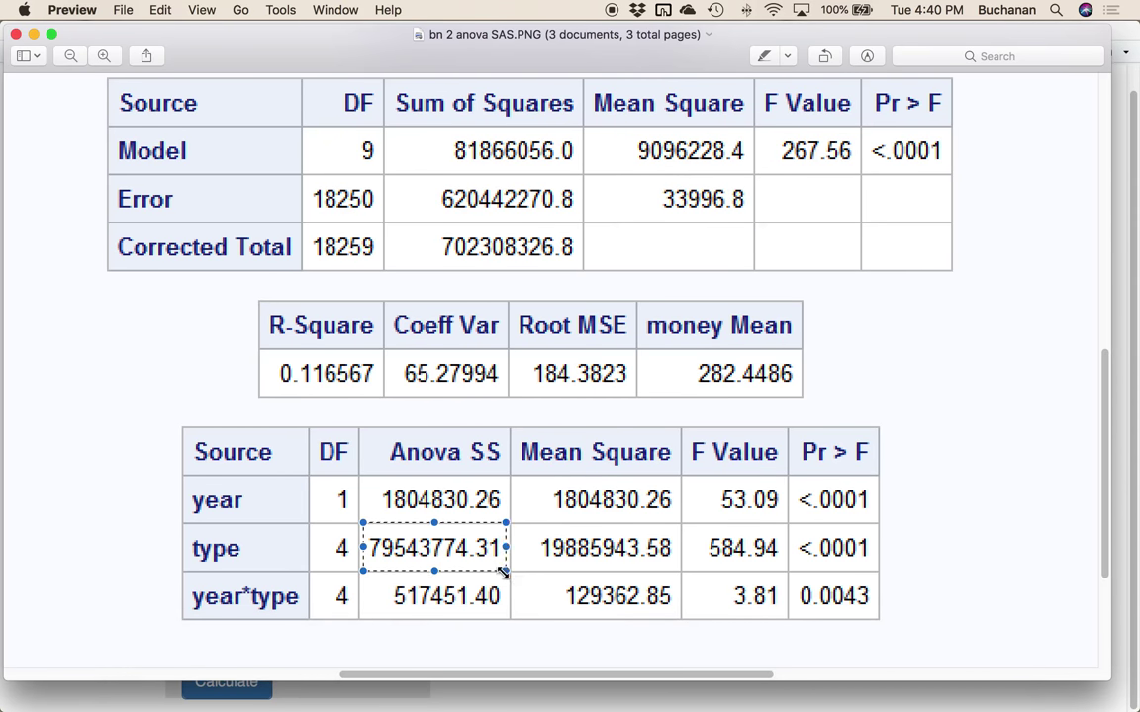
left_click(158, 682)
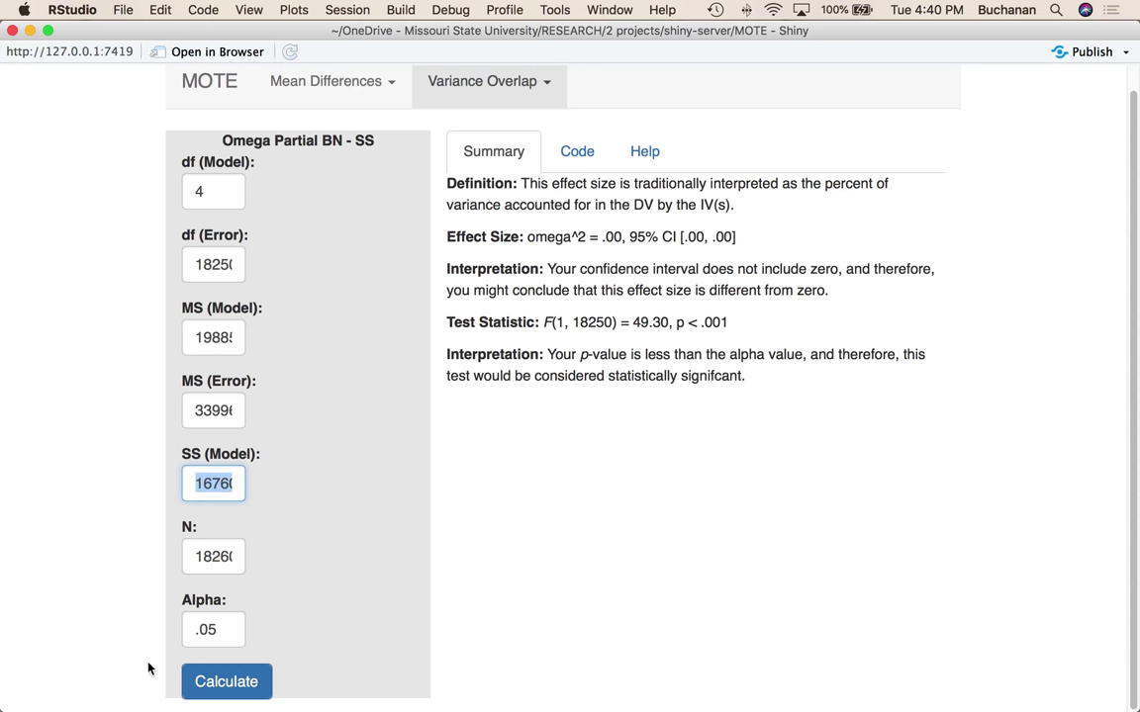
type("79543774")
key("Tab")
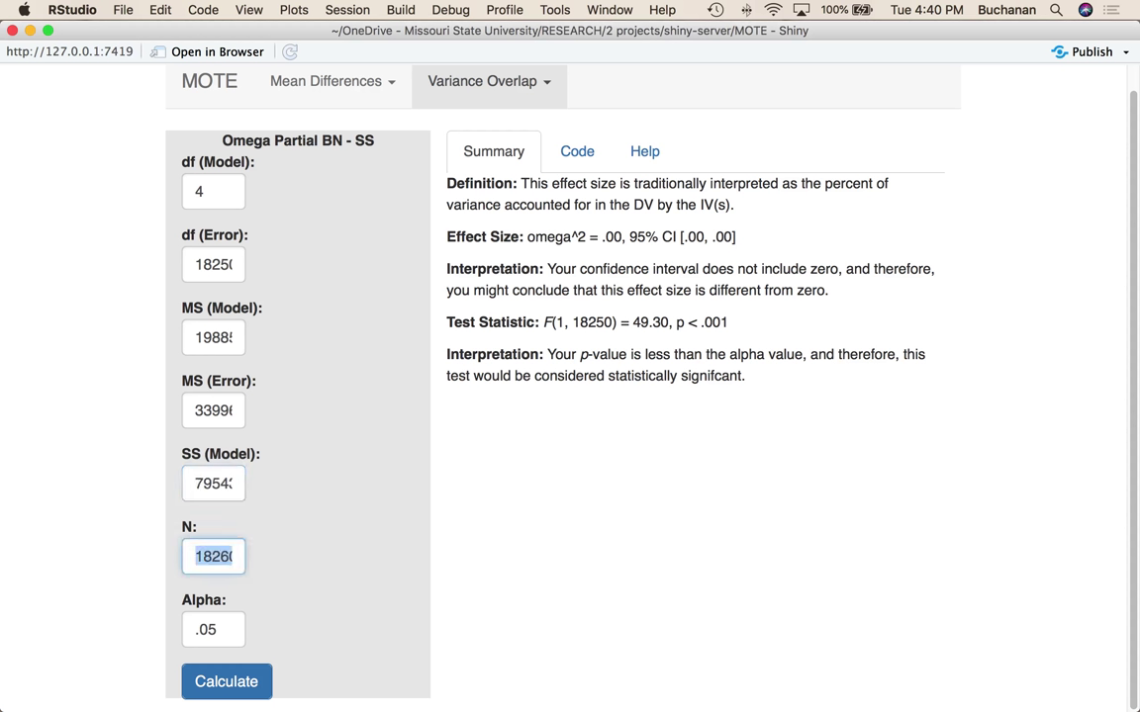
key("Tab")
left_click(236, 684)
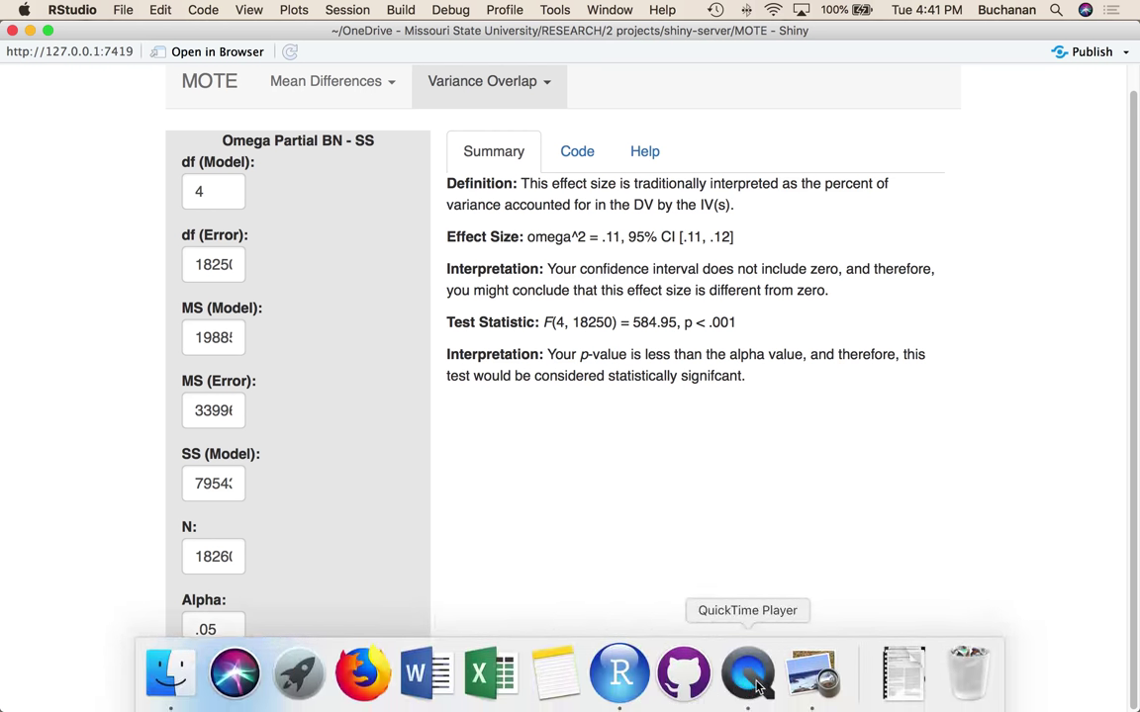
left_click(810, 666)
Mark the SAS Error MS 33996.8, type MS 19885943.58 and R-Square 0.116567.
left_click(105, 452)
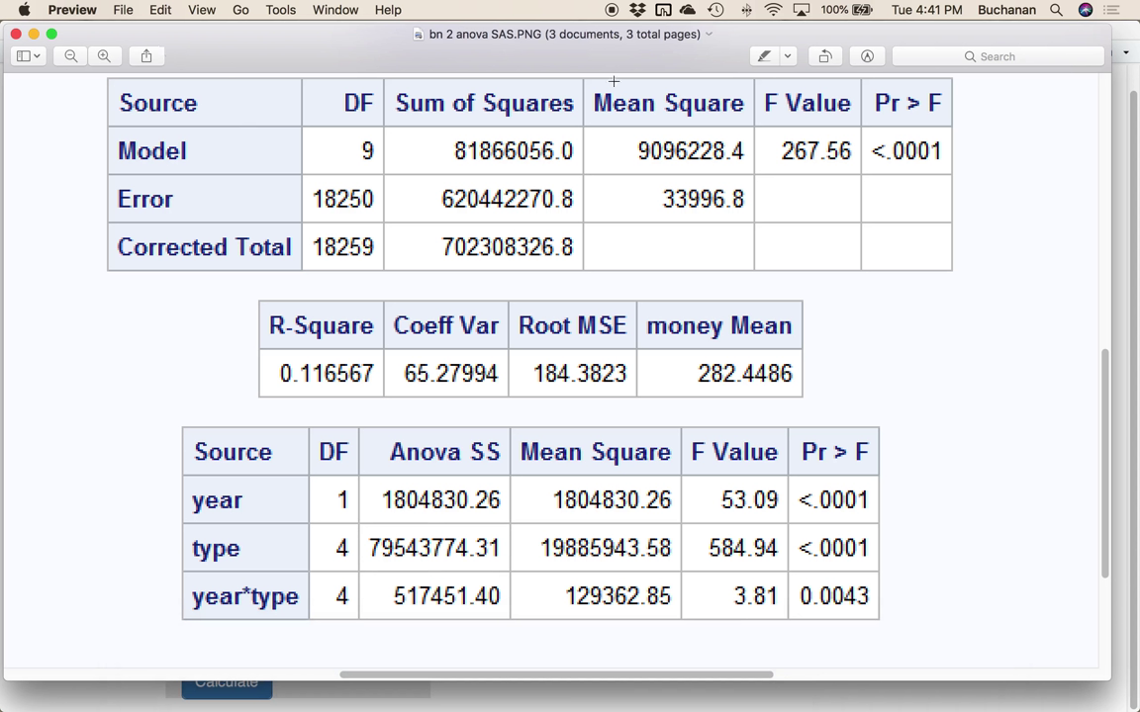
left_click_drag(604, 179, 754, 216)
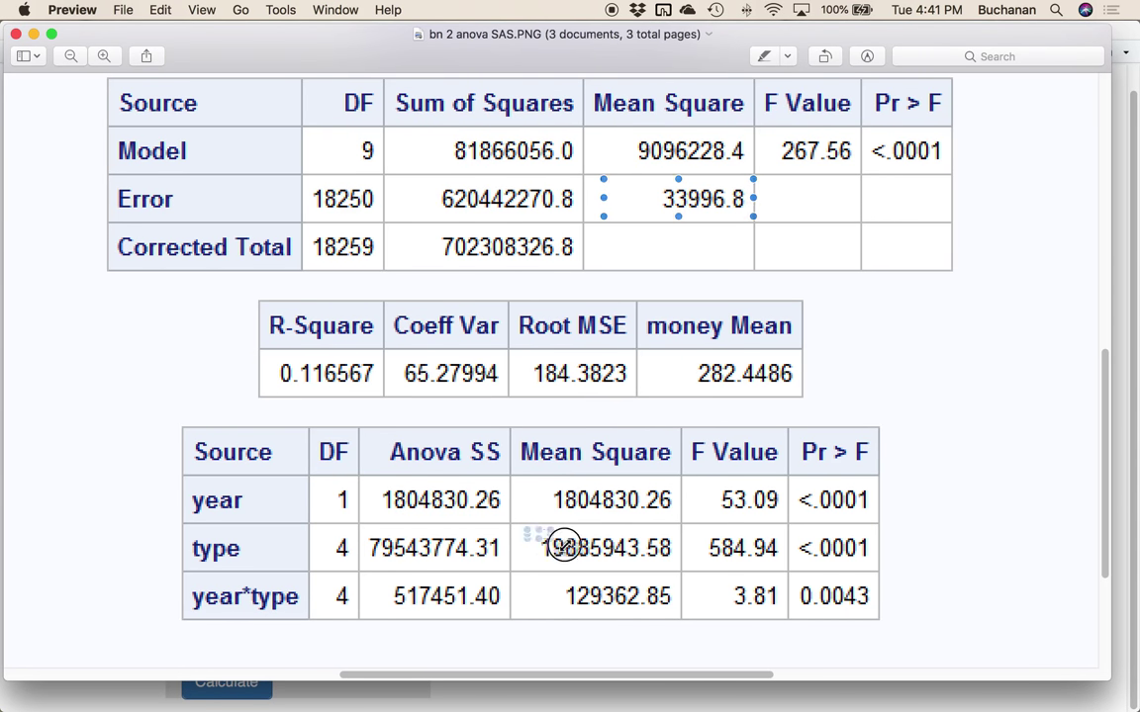
left_click_drag(527, 531, 678, 562)
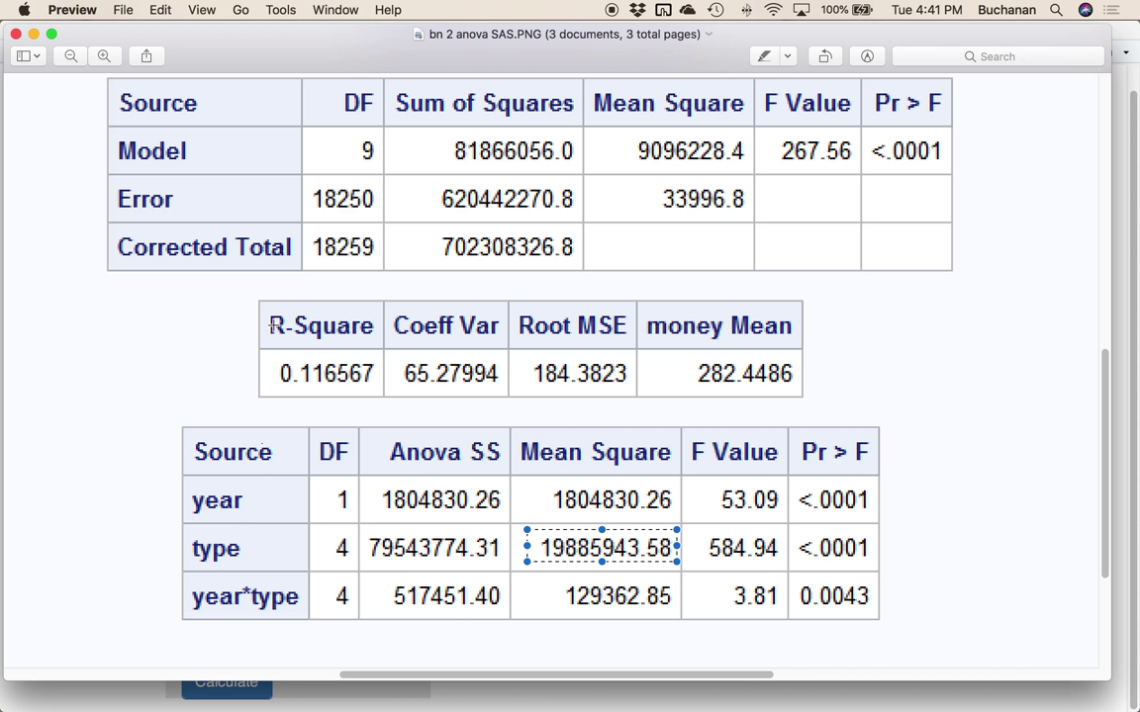
left_click_drag(262, 336, 392, 416)
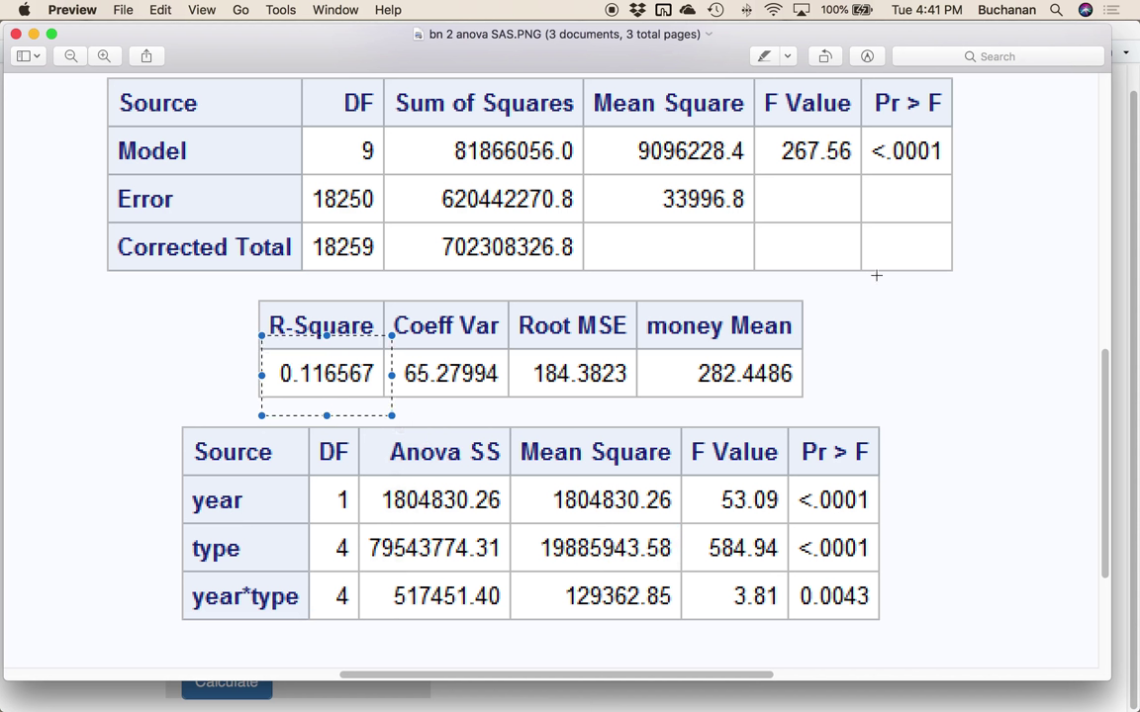
left_click(112, 523)
scroll(113, 524, "down", 2)
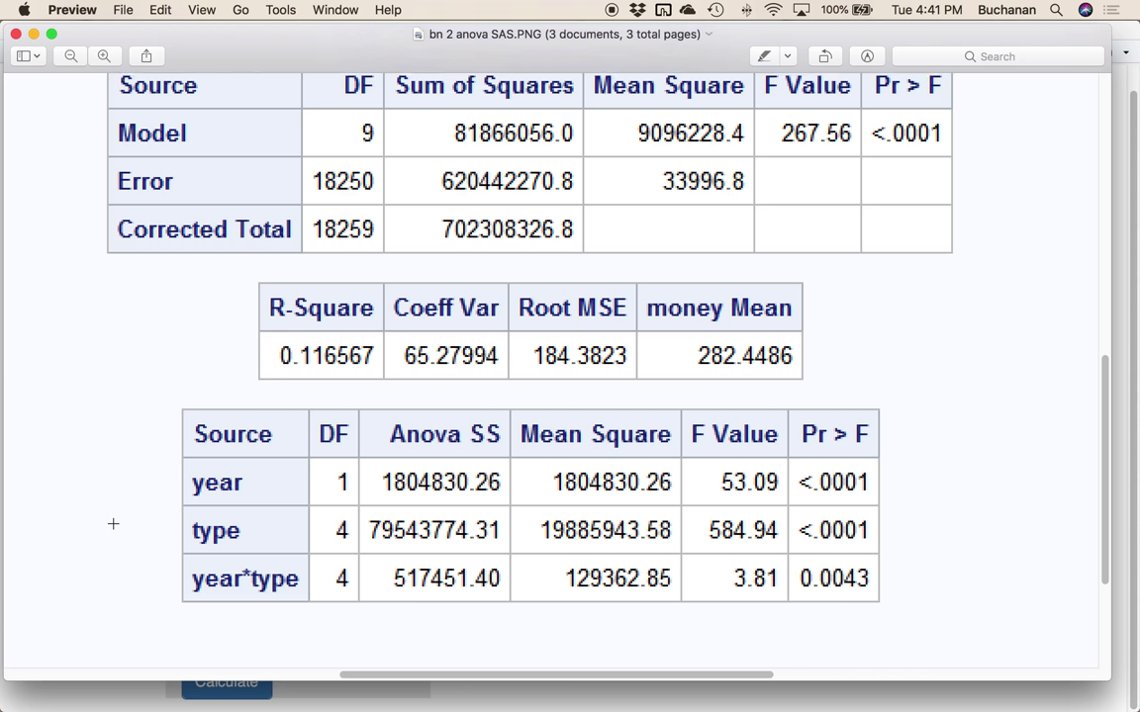
Zoom into the SPSS output and mark the Year * Type SS 472147.985 and MS 118036.996.
scroll(112, 524, "down", 3)
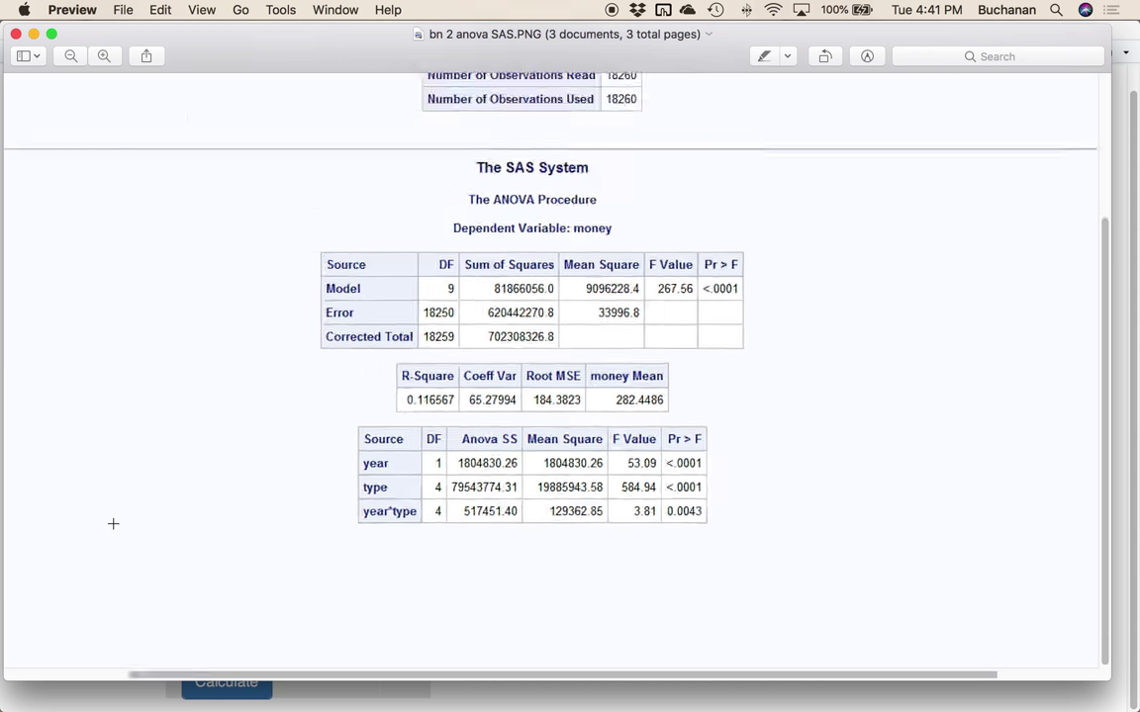
scroll(113, 524, "down", 5)
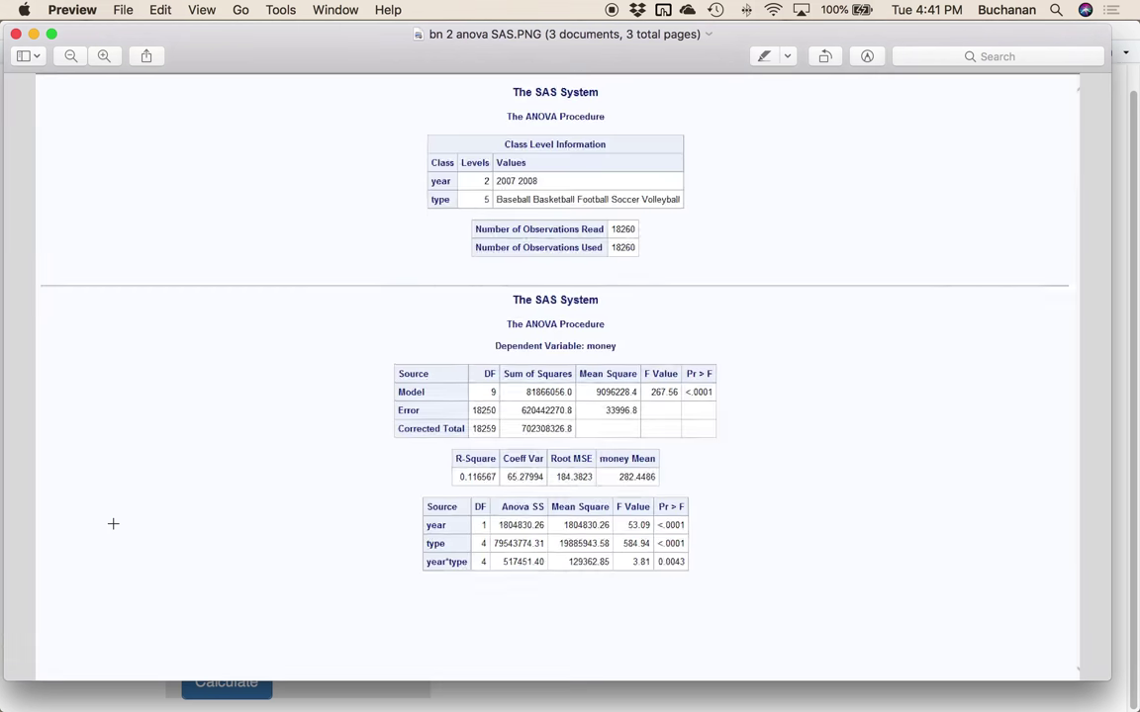
key("super+plus")
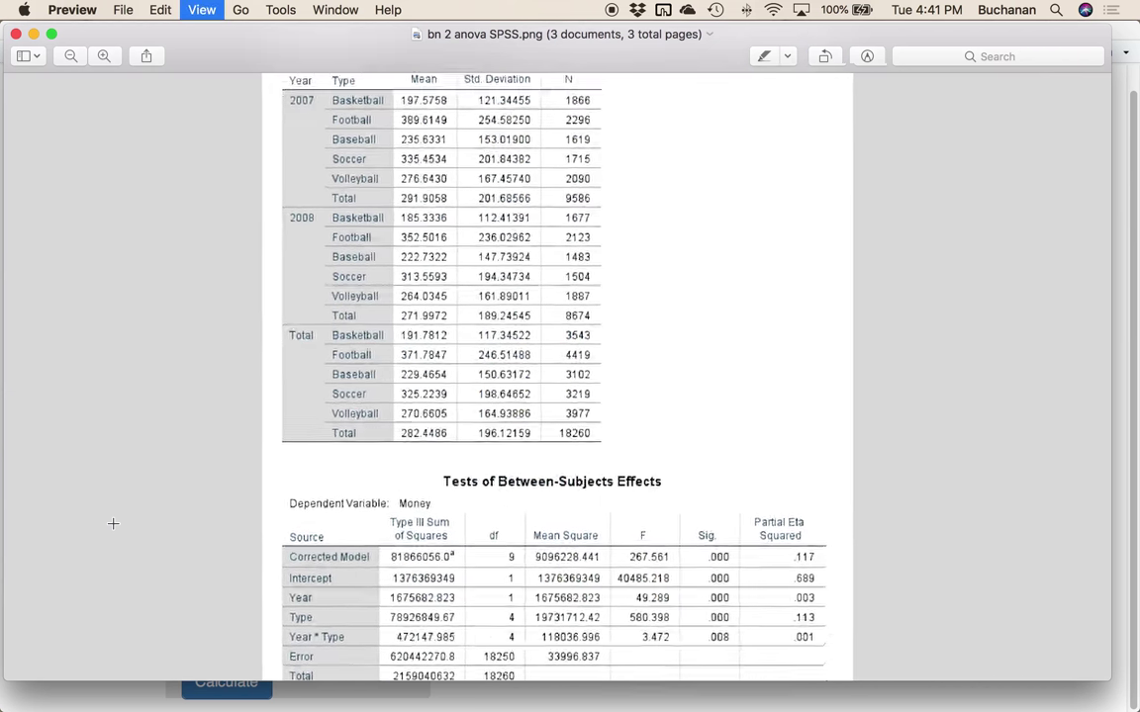
scroll(226, 364, "down", 1)
scroll(225, 364, "down", 10)
scroll(226, 363, "up", 2)
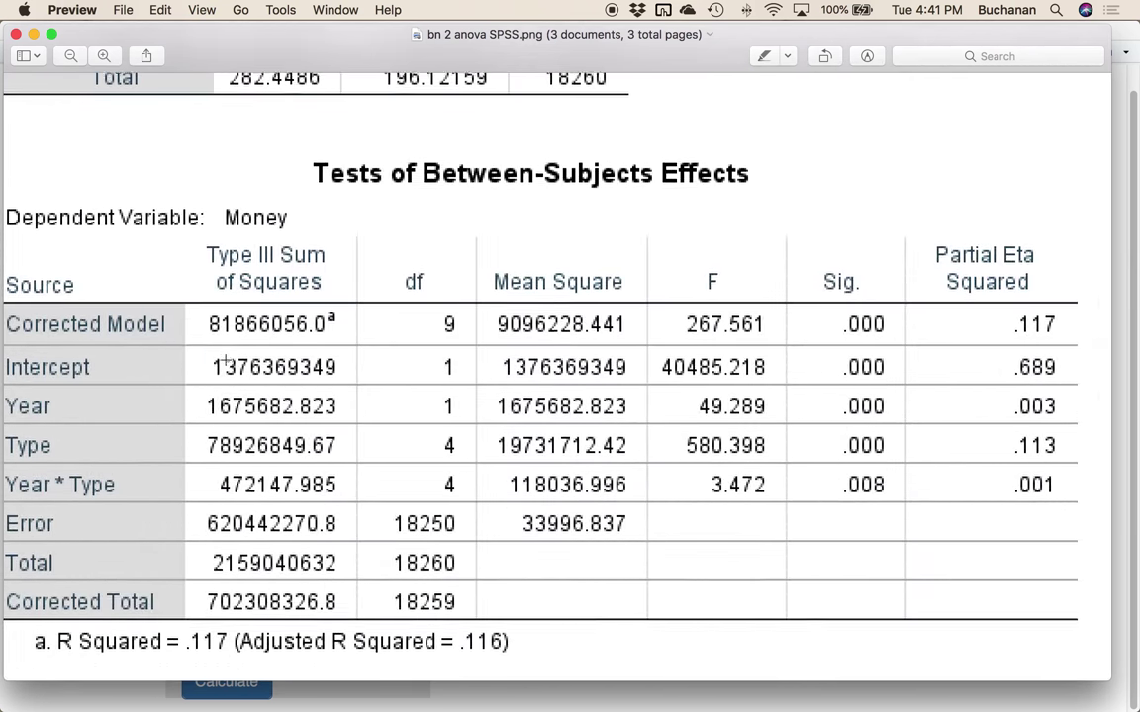
scroll(240, 352, "down", 1)
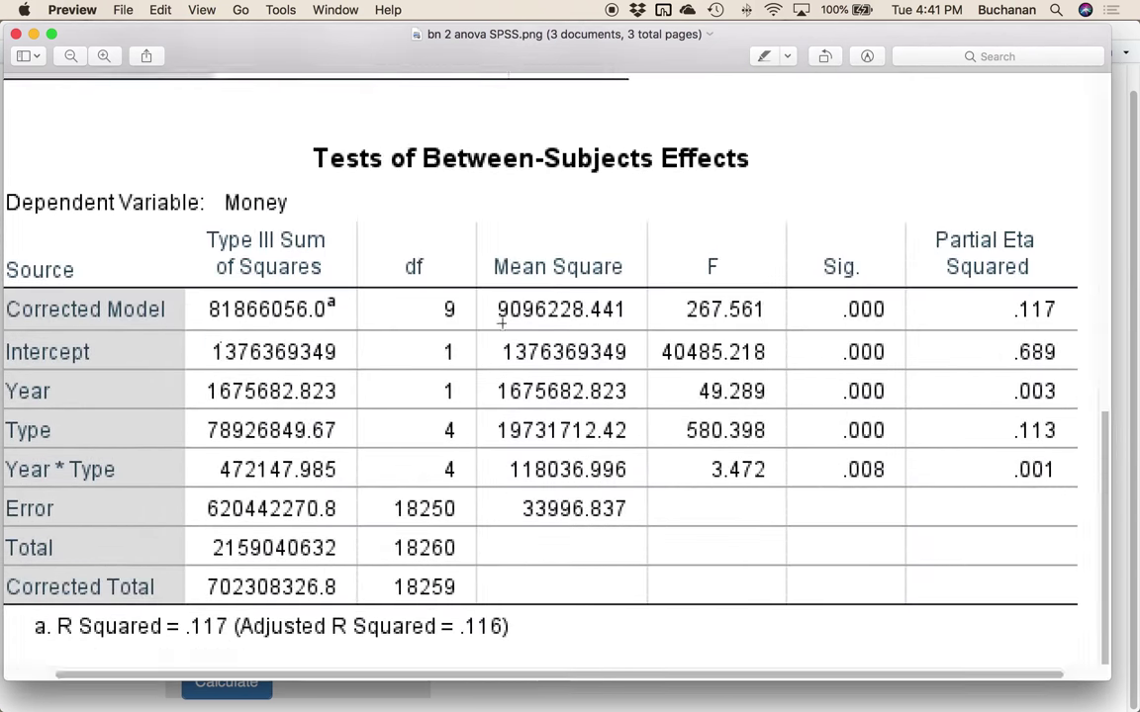
left_click_drag(195, 453, 351, 486)
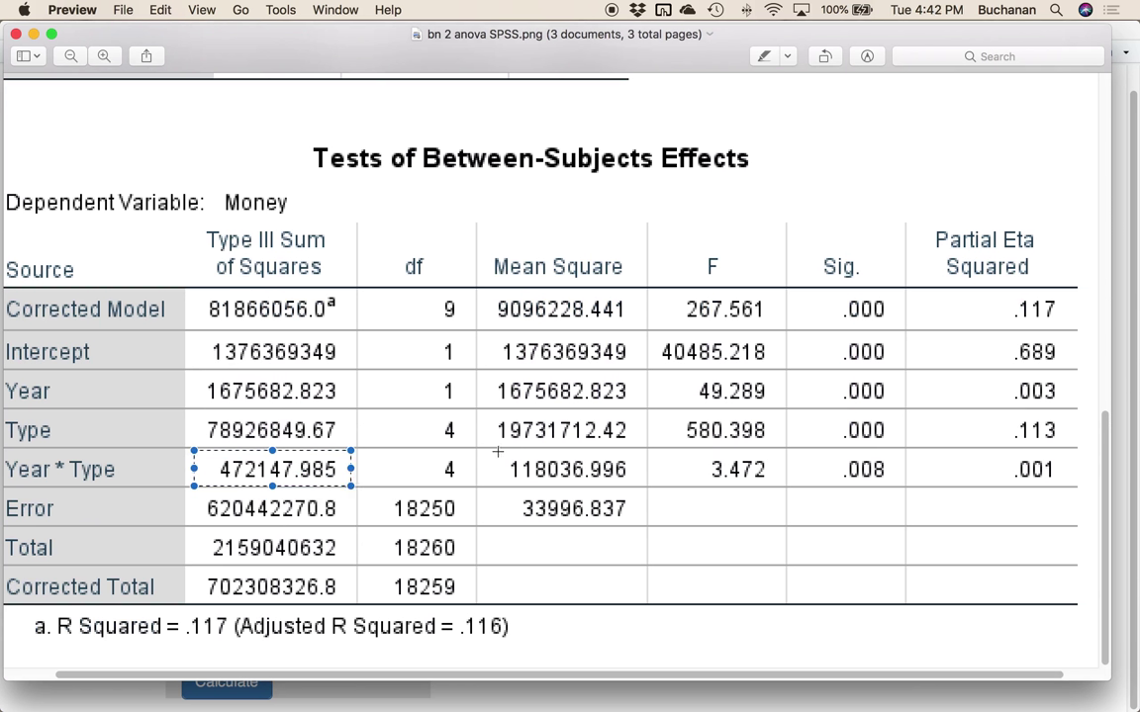
left_click_drag(482, 451, 640, 488)
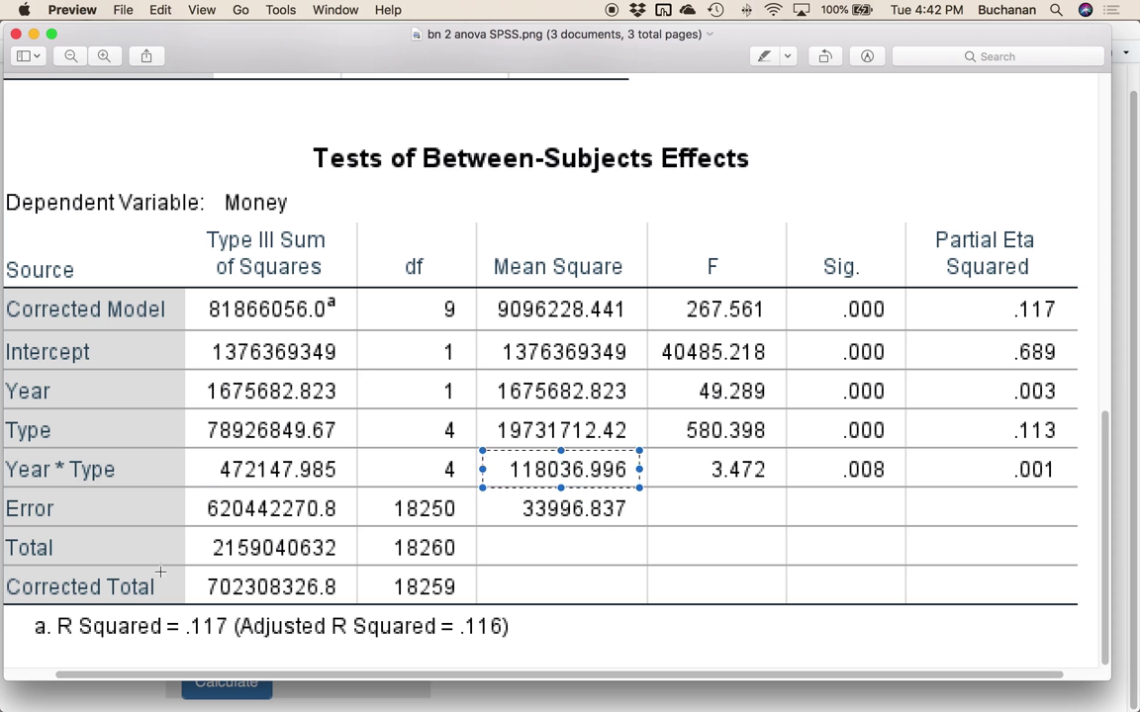
left_click(132, 704)
Set MS (Model) to 118037 and confirm df values 4 and 18250 against SPSS.
double_click(211, 337)
type("1")
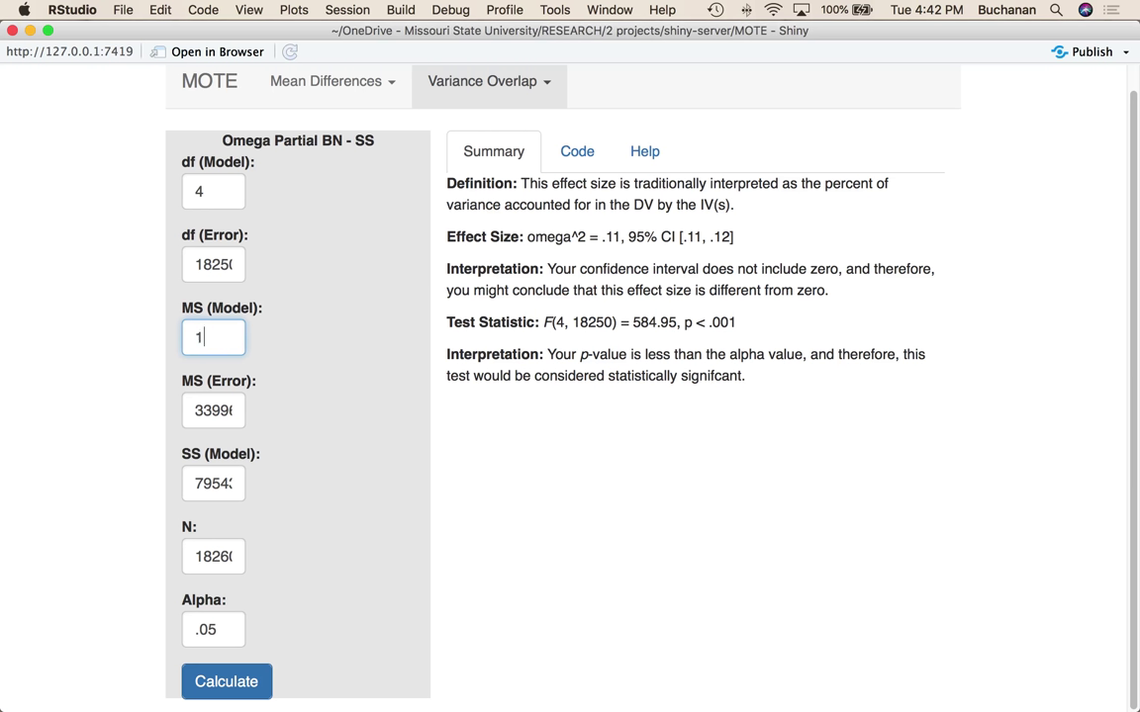
type("18037")
key("Tab")
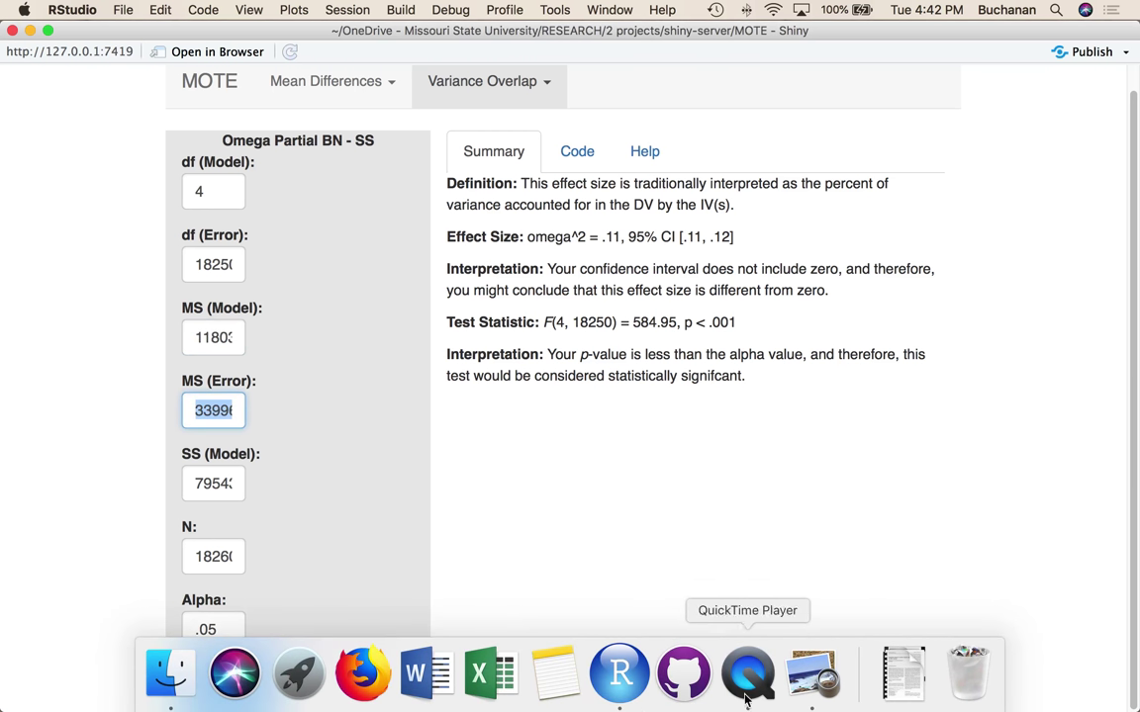
left_click(809, 676)
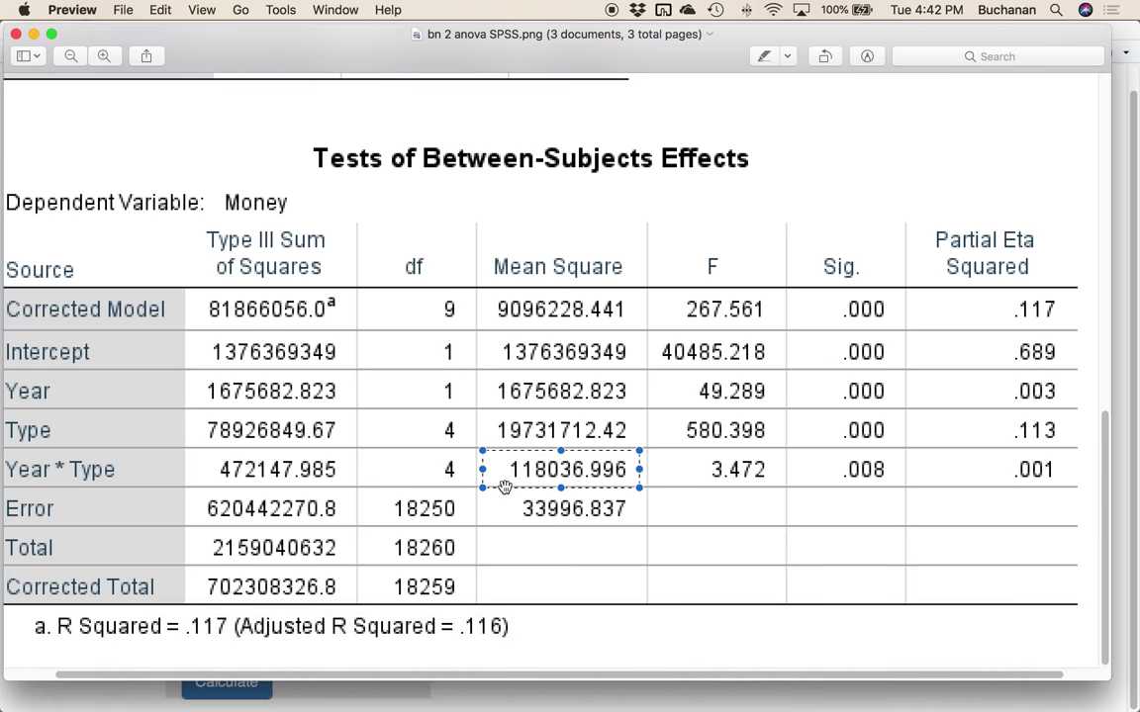
left_click_drag(491, 500, 657, 528)
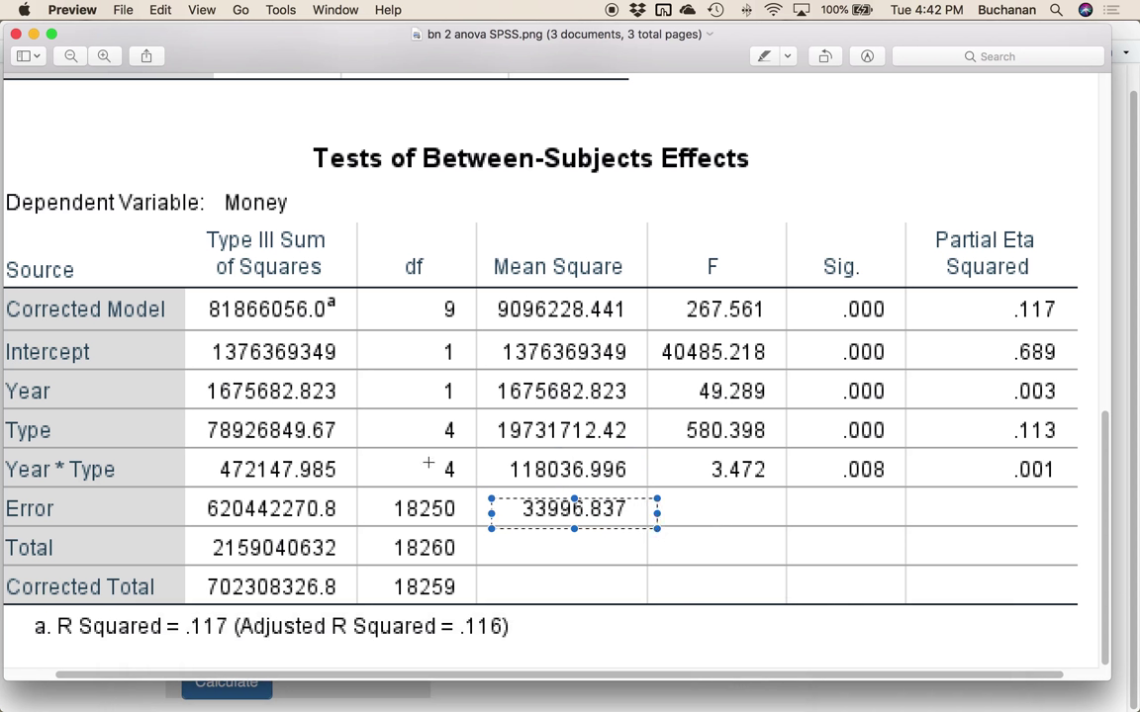
left_click_drag(429, 458, 478, 485)
left_click_drag(392, 496, 483, 521)
left_click(129, 705)
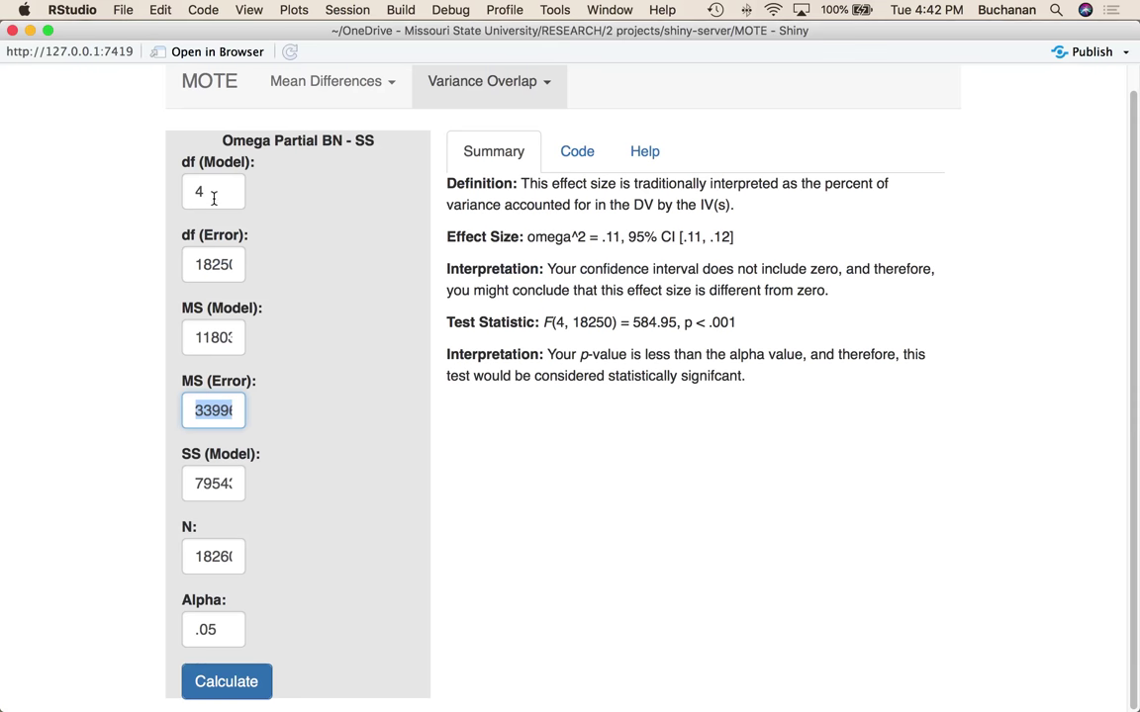
left_click(214, 195)
left_click(205, 265)
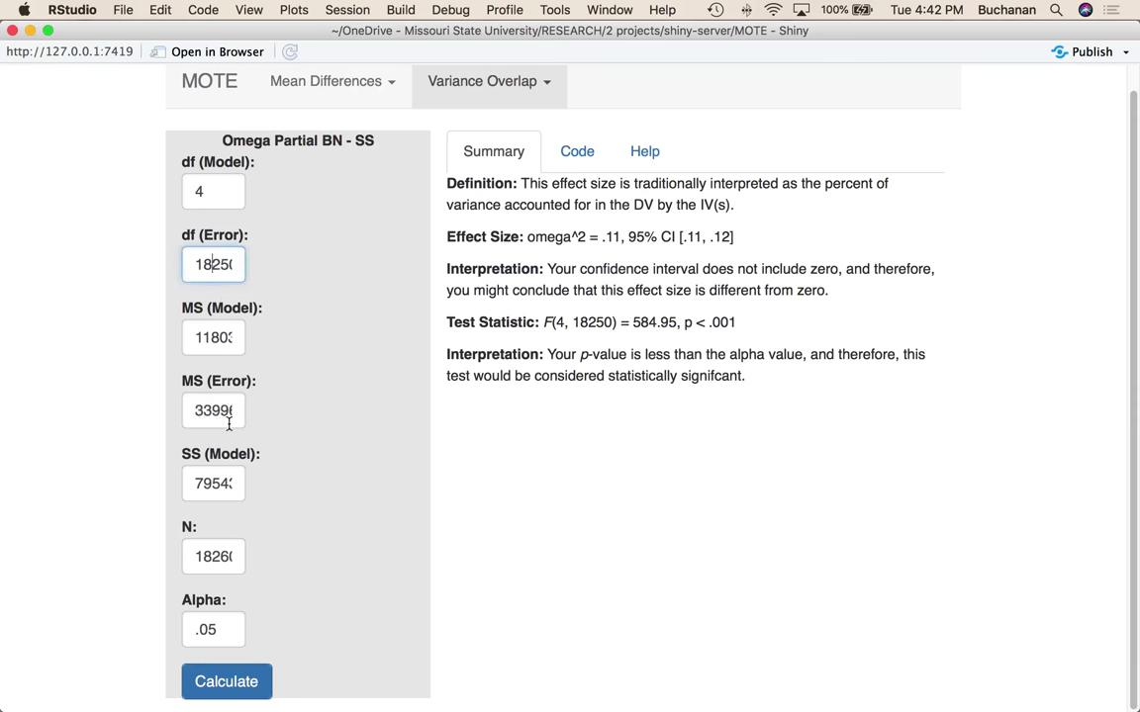
Enter SS (Model) 472148 from the Year * Type row and recalculate.
left_click(220, 482)
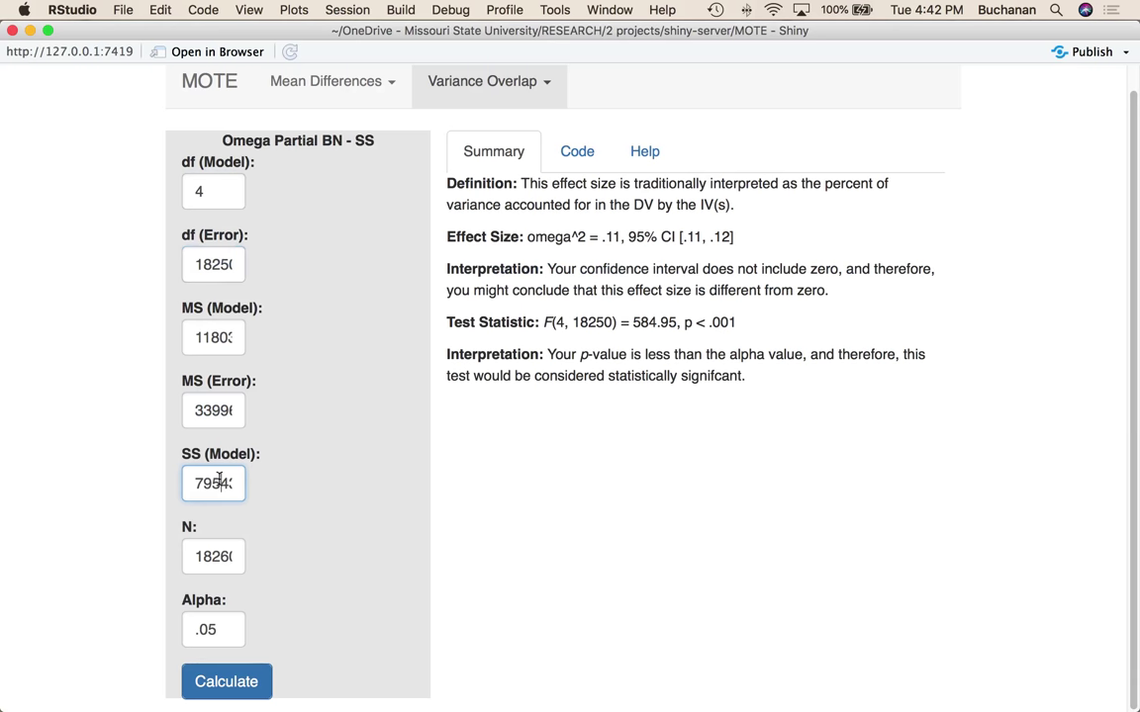
left_click(803, 676)
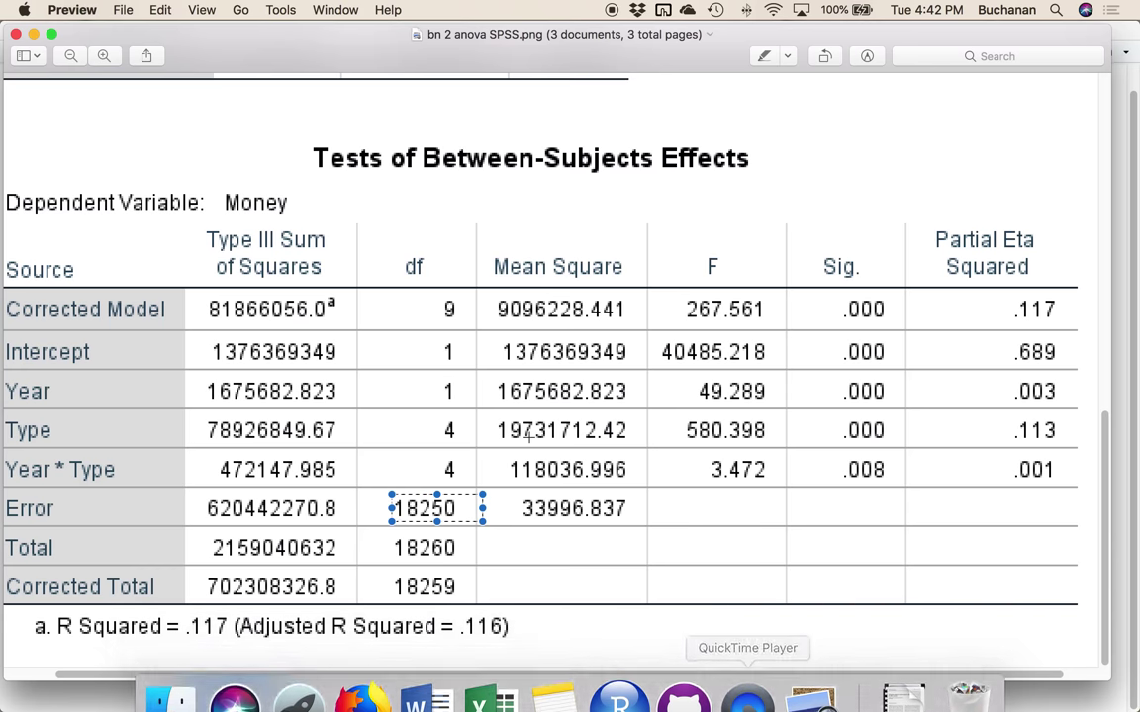
left_click_drag(203, 447, 331, 485)
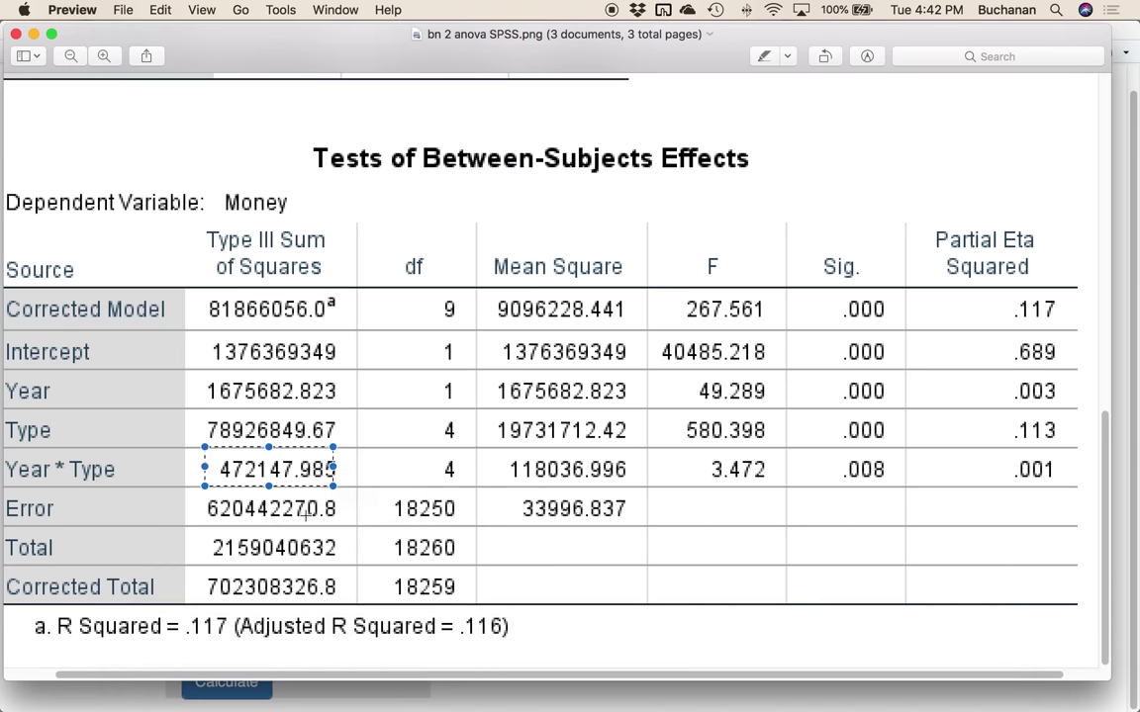
left_click(121, 704)
double_click(203, 482)
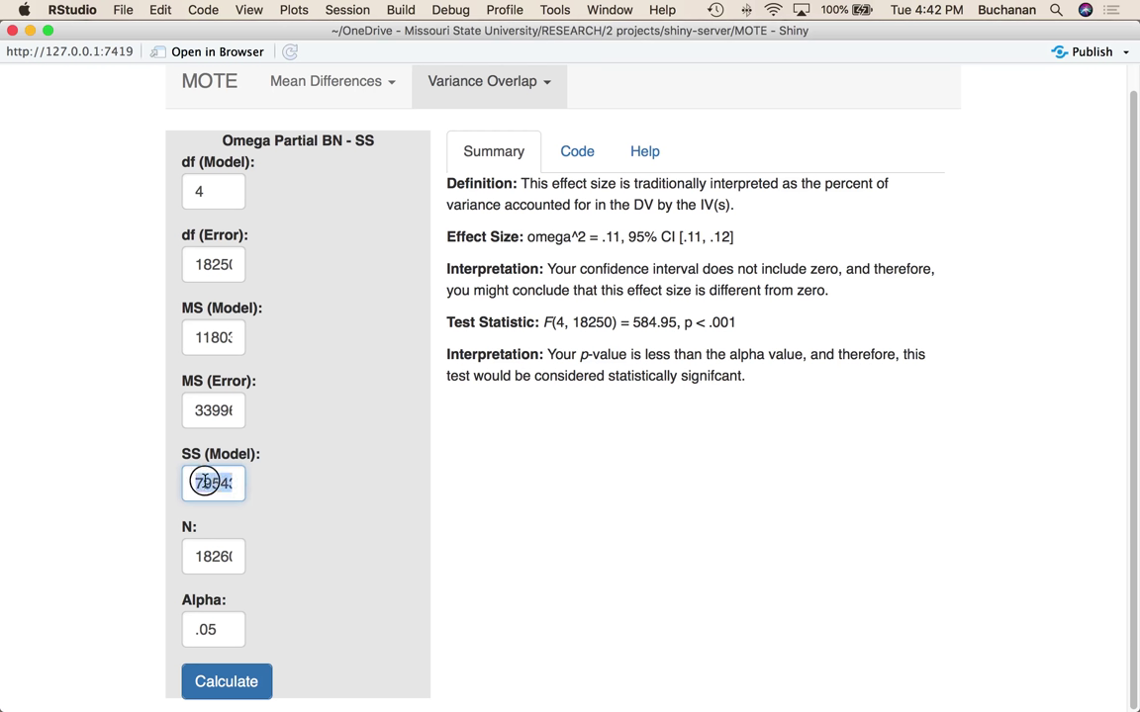
type("47")
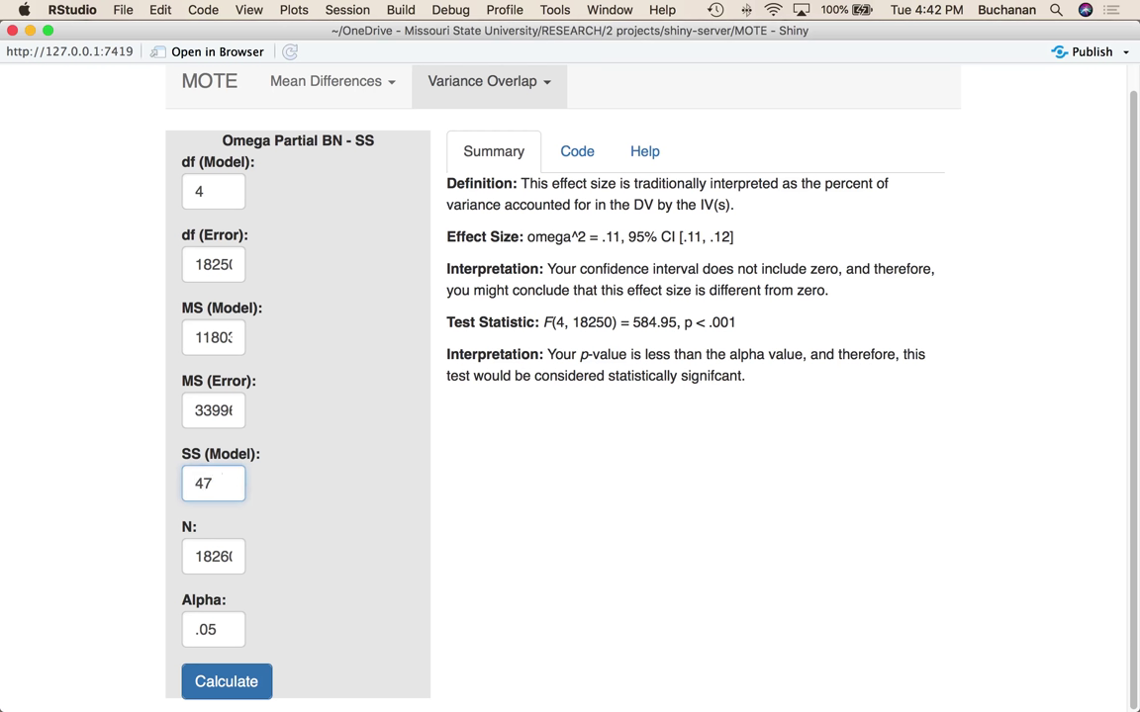
type("2148")
left_click(214, 550)
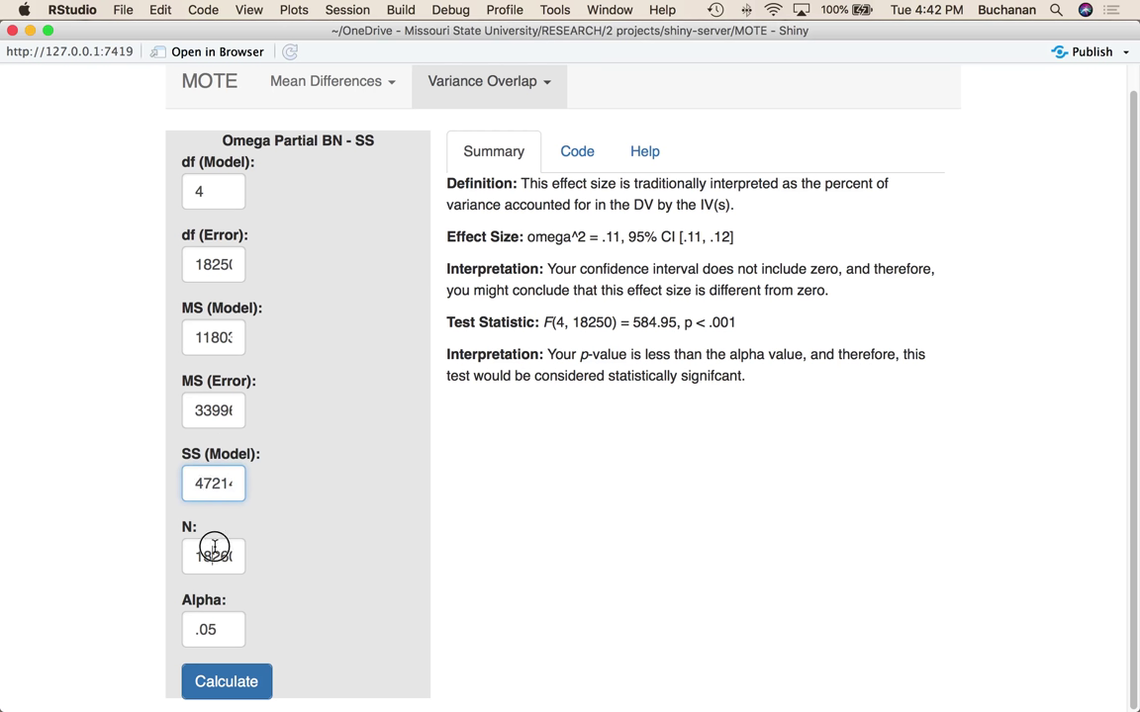
left_click(221, 673)
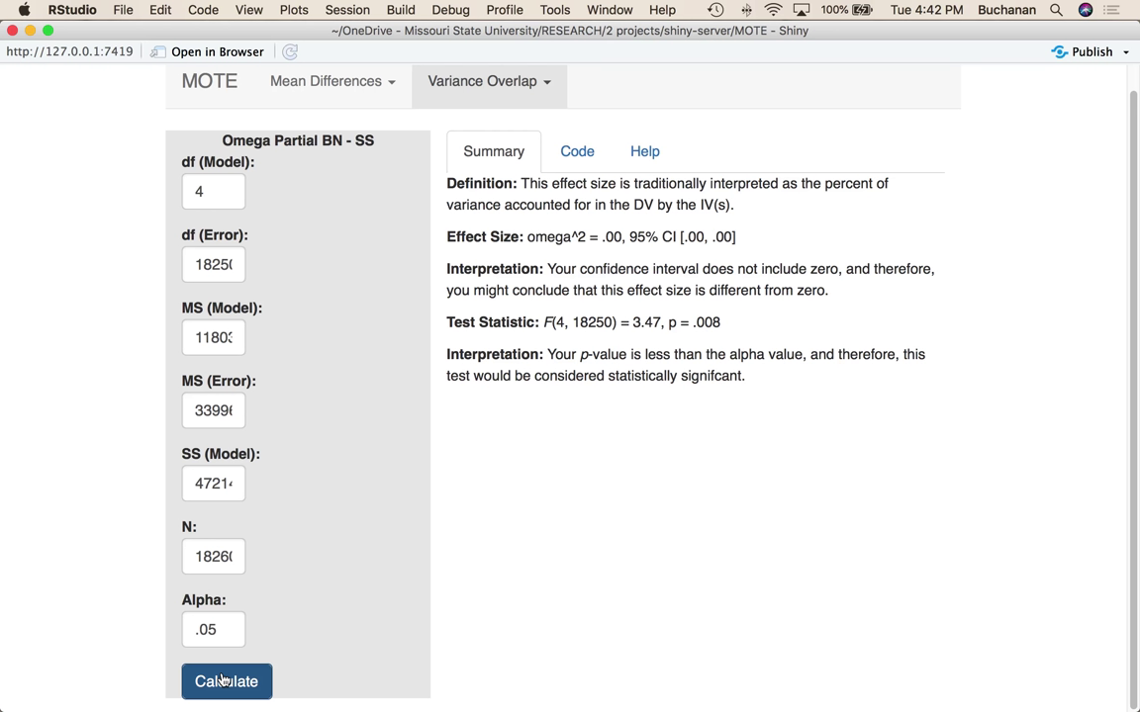
Bring the SPSS Tests of Between-Subjects Effects table in Preview back to the front.
mouse_move(415, 693)
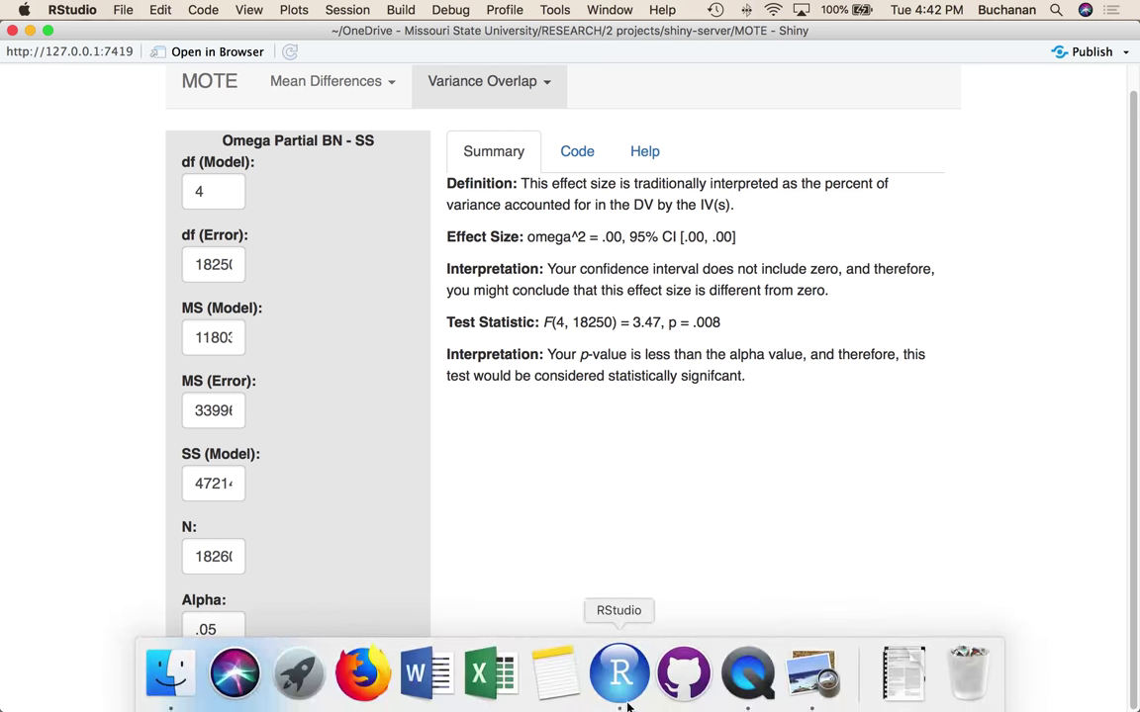
left_click(830, 683)
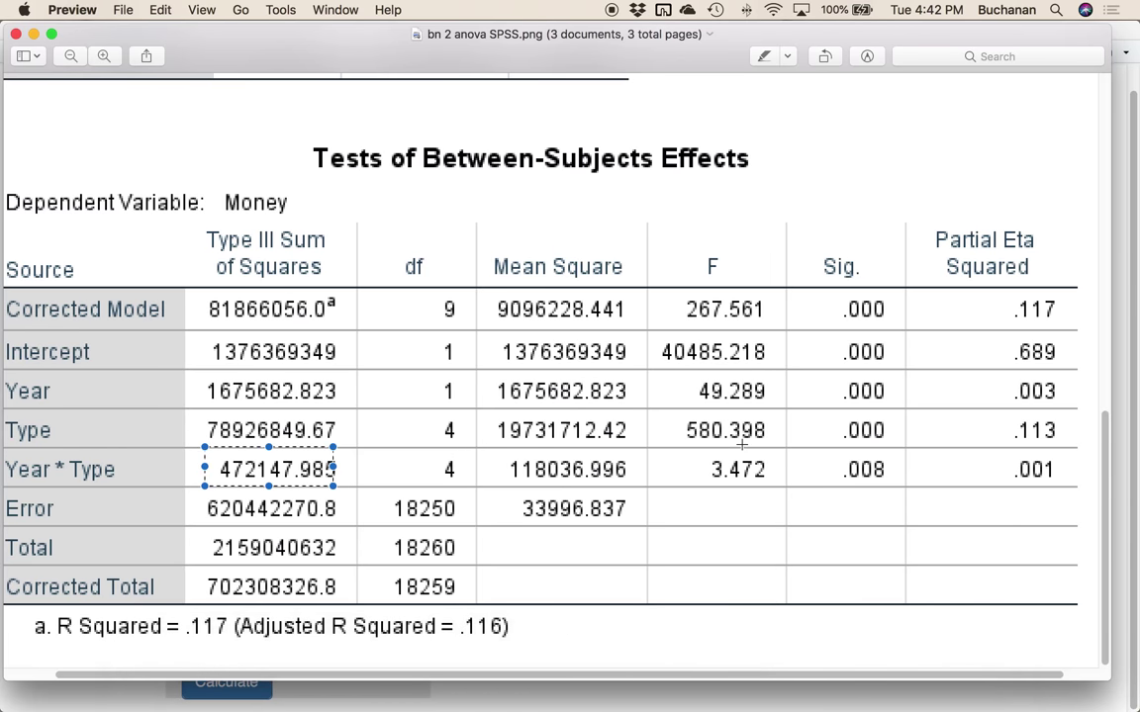